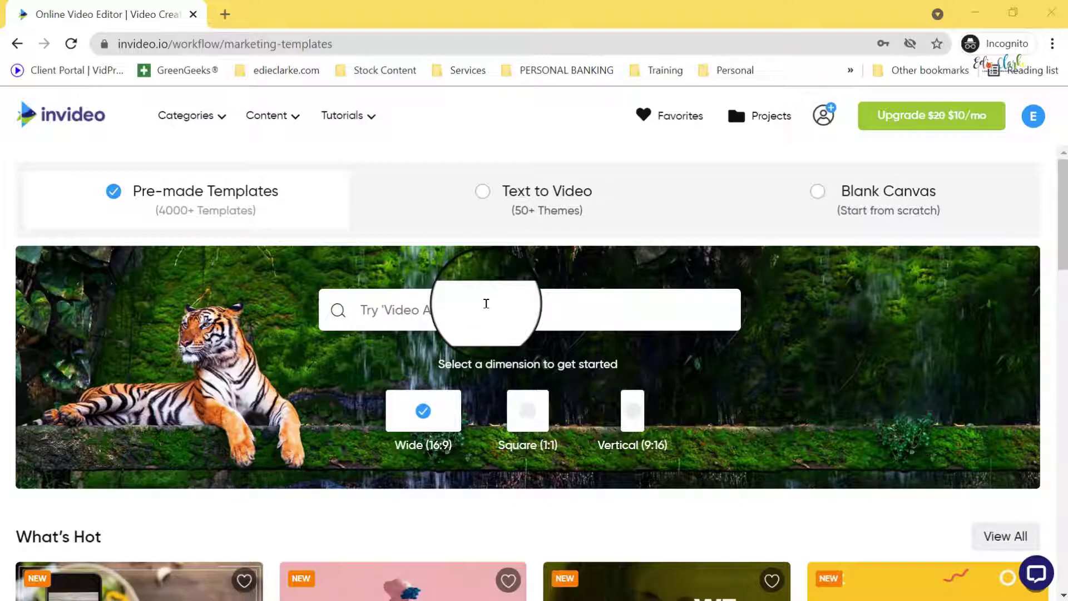
- Open the account's brand presets and review the logo, color, social handle and end clip settings
{"action": "left_click", "coordinate": [1038, 122]}
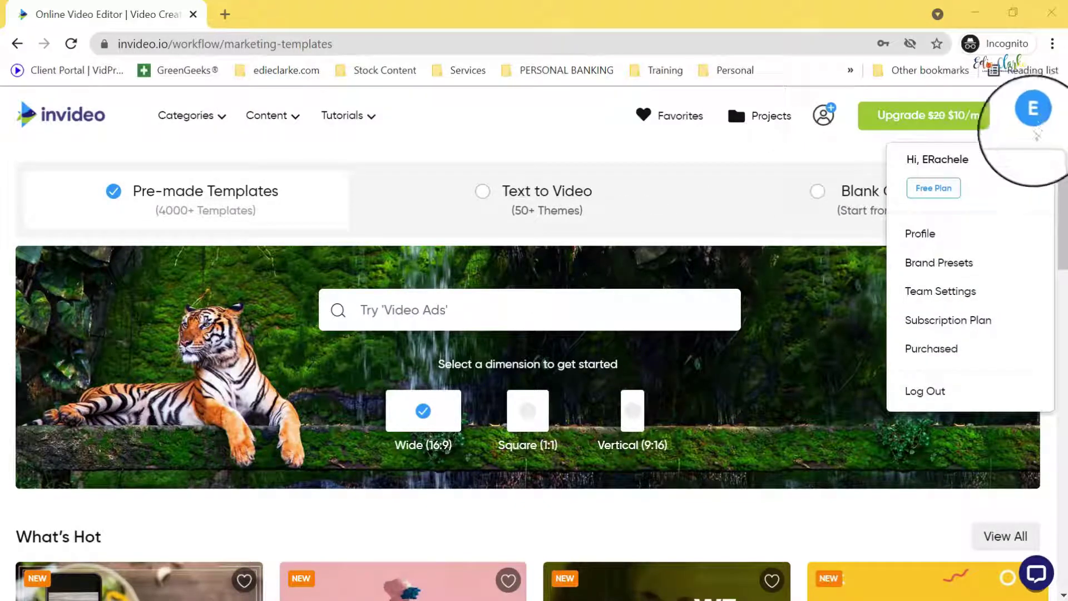
{"action": "left_click", "coordinate": [975, 263]}
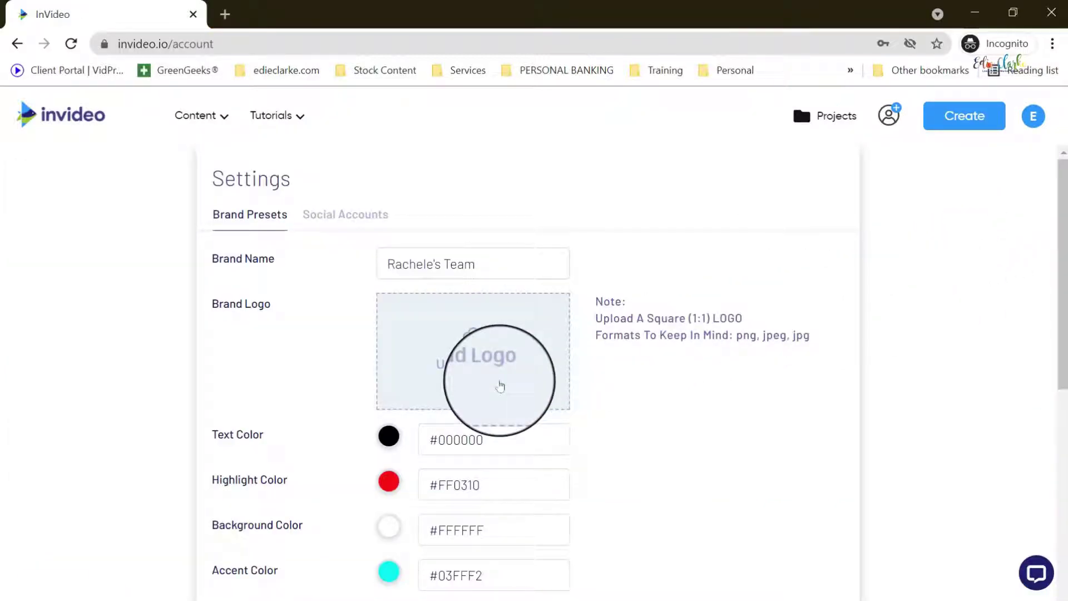
{"action": "scroll", "coordinate": [501, 385], "scroll_direction": "down", "scroll_amount": 3}
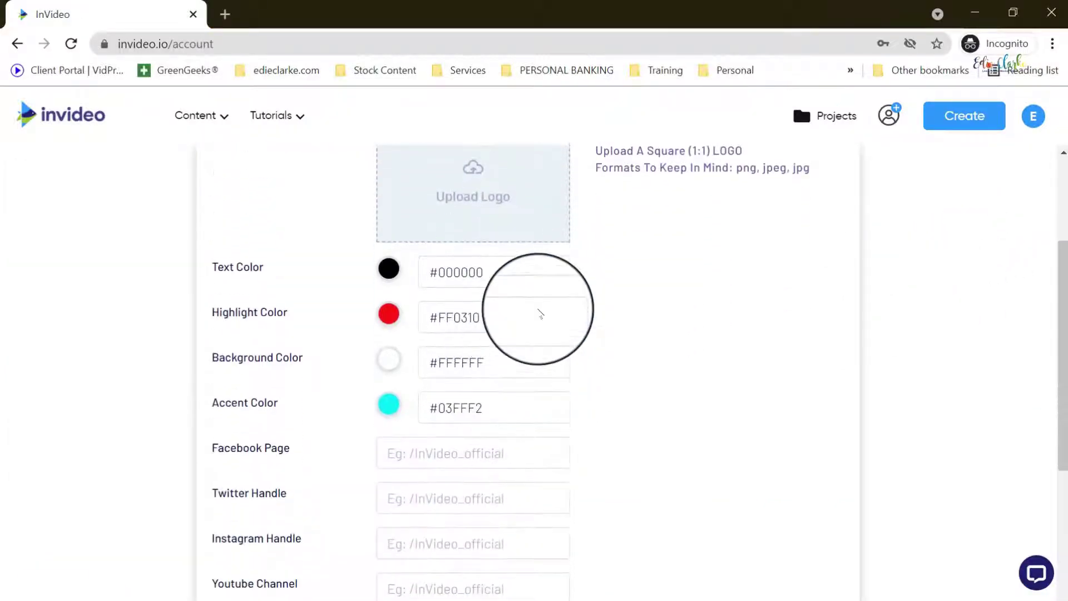
{"action": "scroll", "coordinate": [538, 309], "scroll_direction": "down", "scroll_amount": 3}
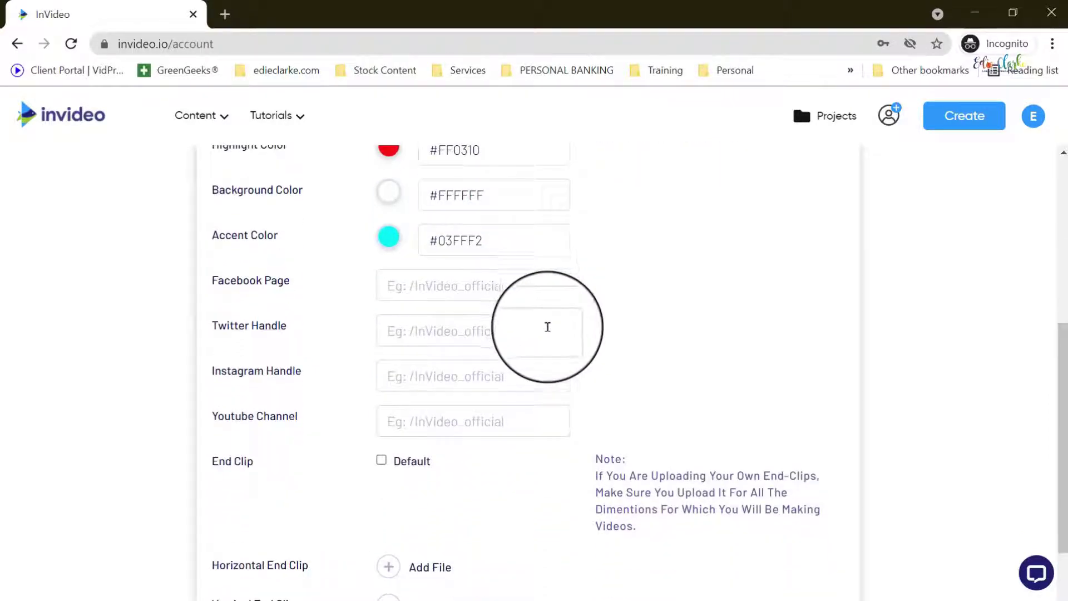
{"action": "scroll", "coordinate": [548, 328], "scroll_direction": "down", "scroll_amount": 2}
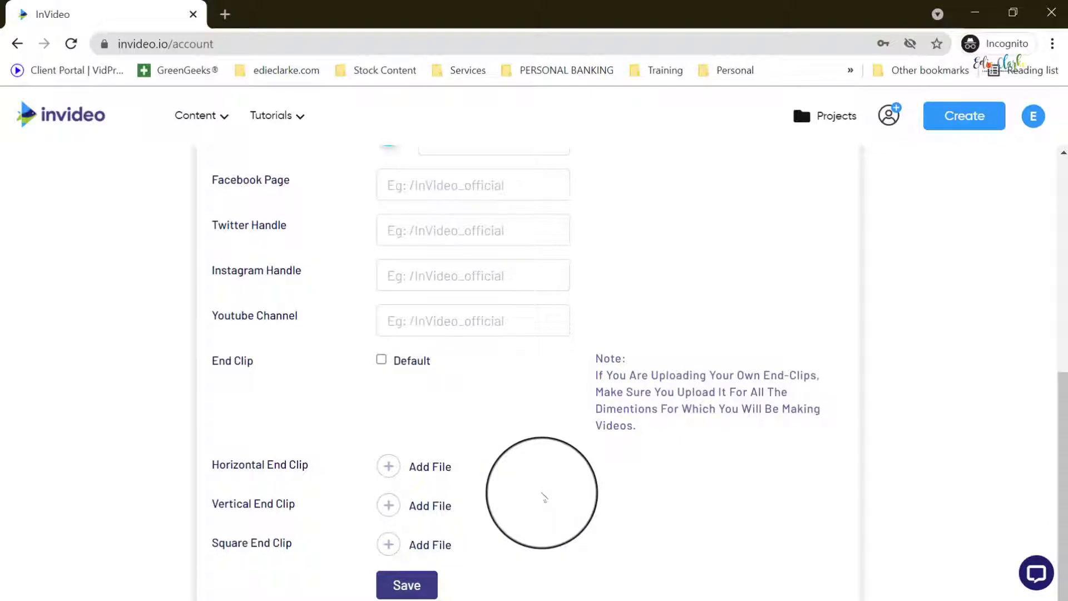
- Return to the home page and start a new video from a blank canvas in the Wide (16:9) dimension
{"action": "left_click", "coordinate": [71, 118]}
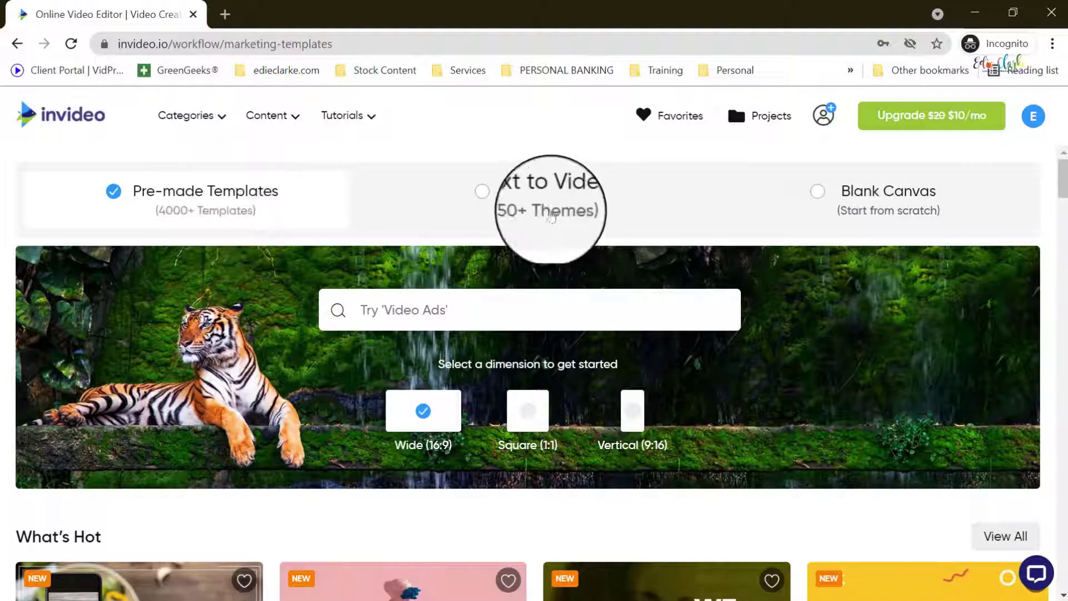
{"action": "left_click", "coordinate": [483, 190]}
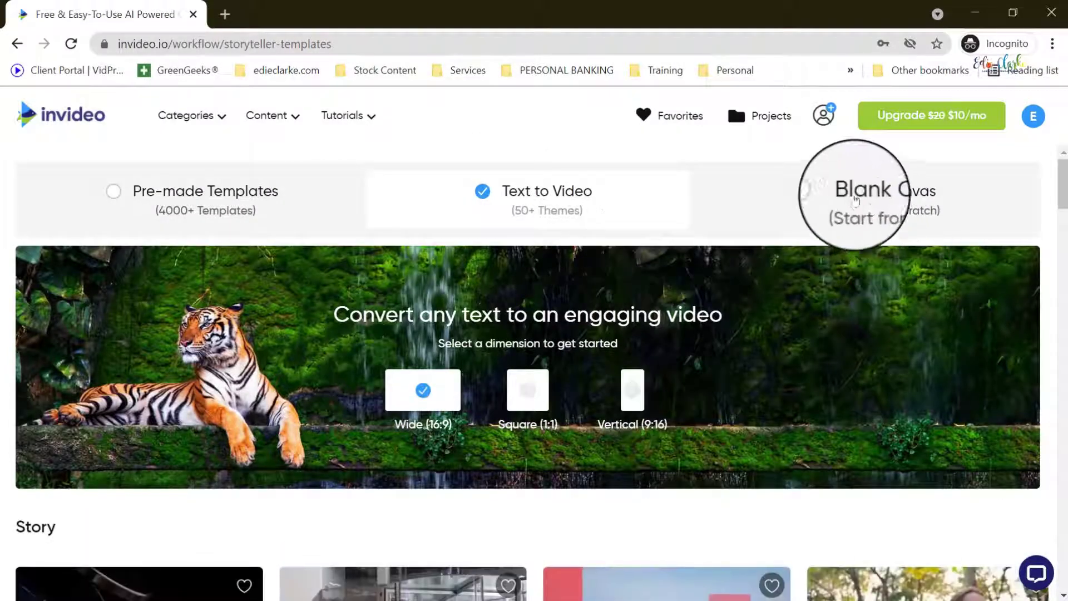
{"action": "left_click", "coordinate": [857, 201]}
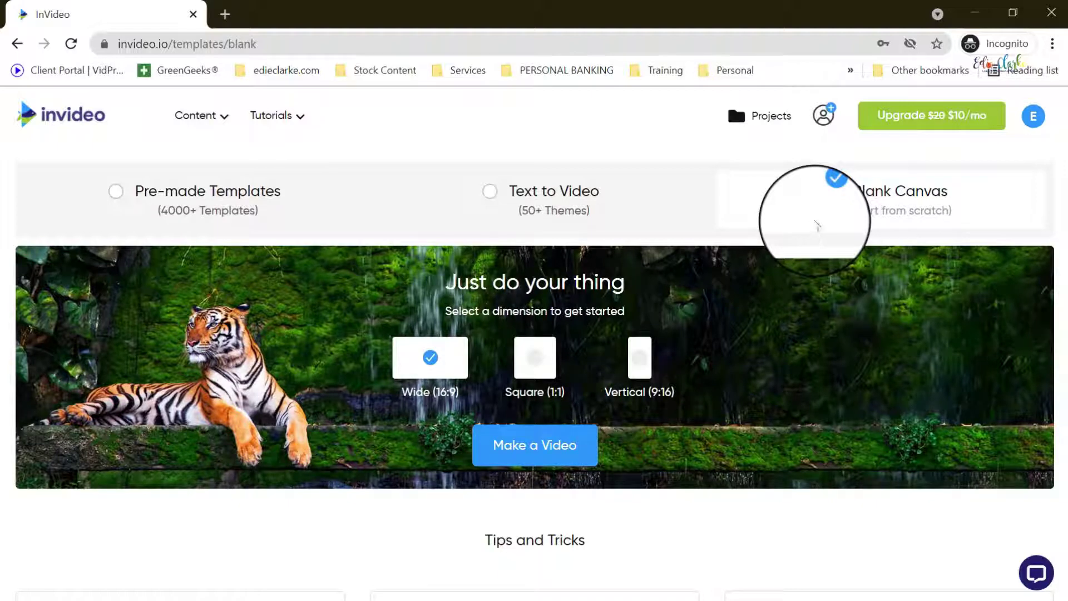
{"action": "left_click", "coordinate": [436, 398]}
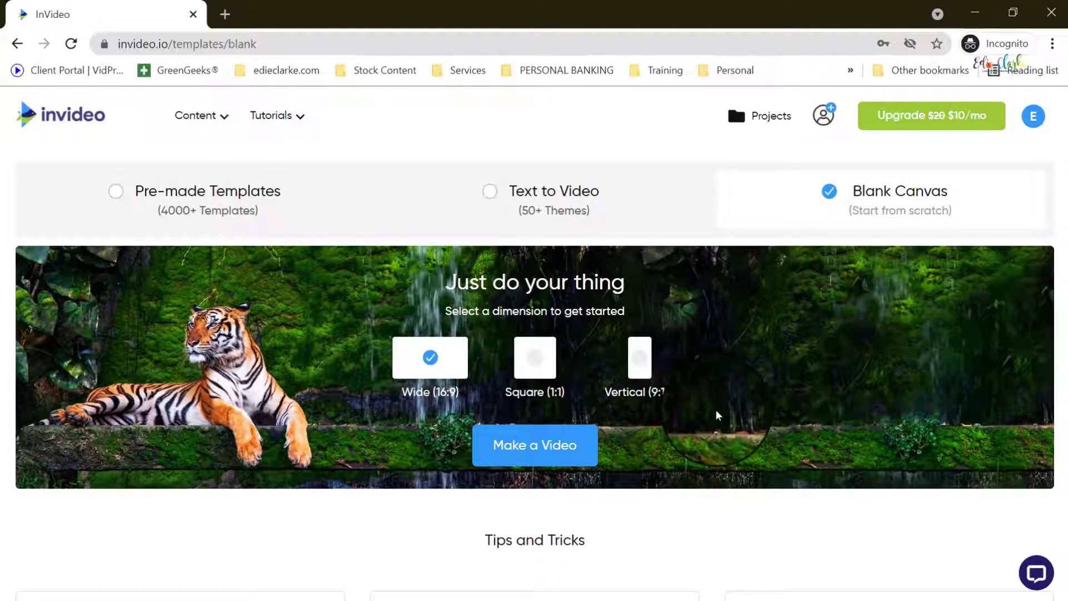
{"action": "scroll", "coordinate": [718, 415], "scroll_direction": "down", "scroll_amount": 3}
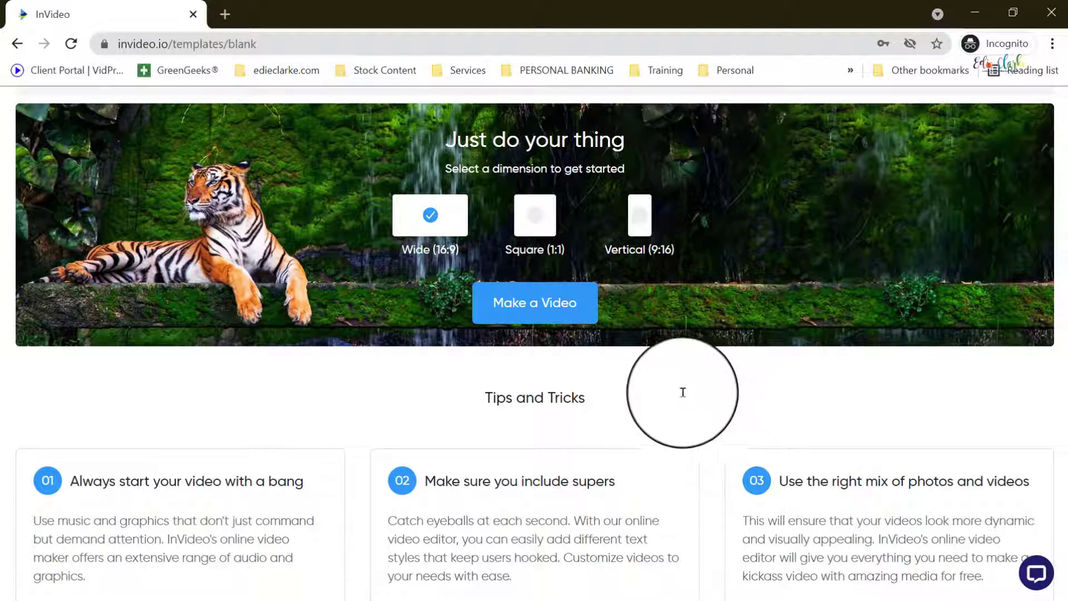
{"action": "left_click", "coordinate": [528, 311]}
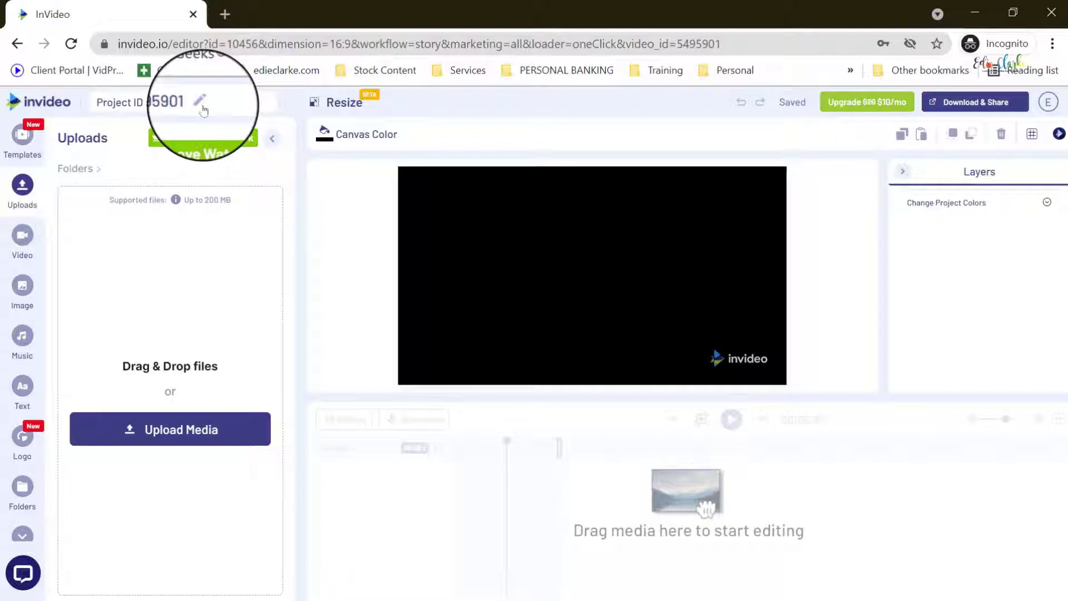
{"action": "left_click", "coordinate": [201, 101]}
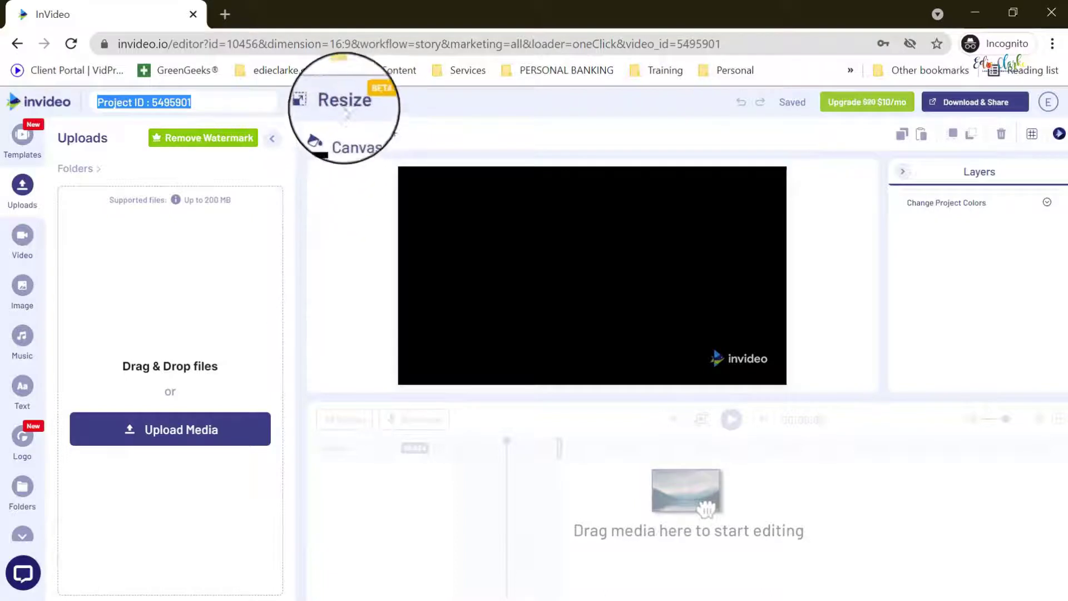
{"action": "left_click", "coordinate": [344, 104]}
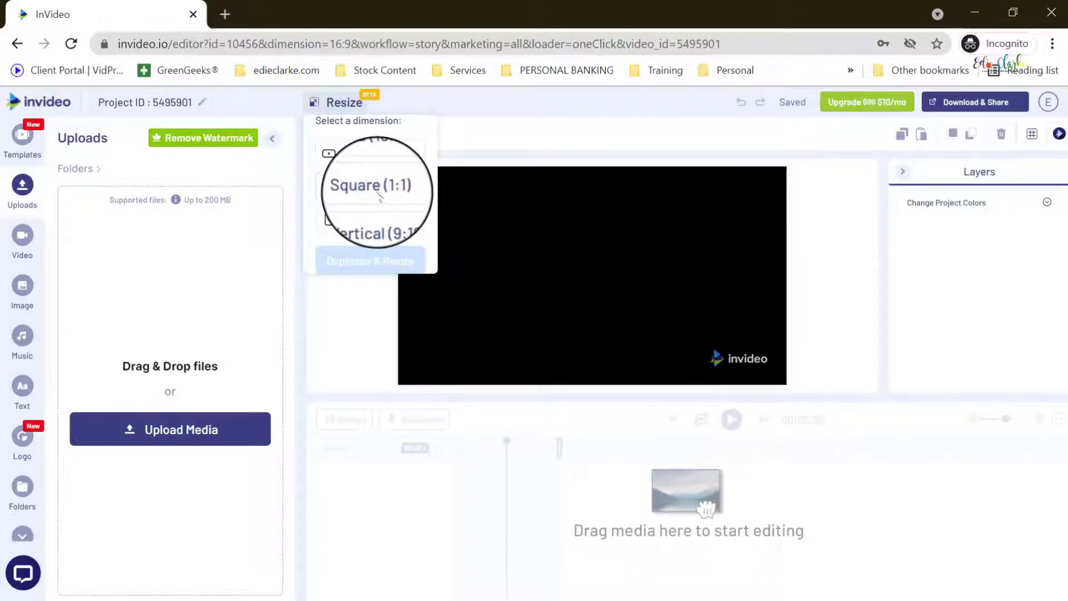
{"action": "left_click", "coordinate": [377, 194]}
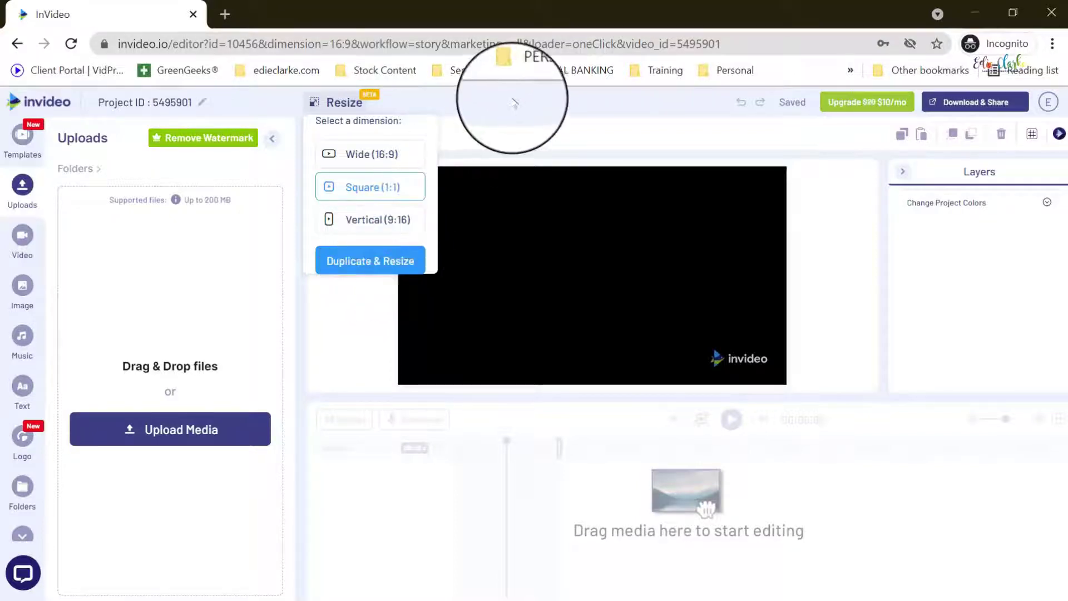
{"action": "left_click", "coordinate": [362, 105]}
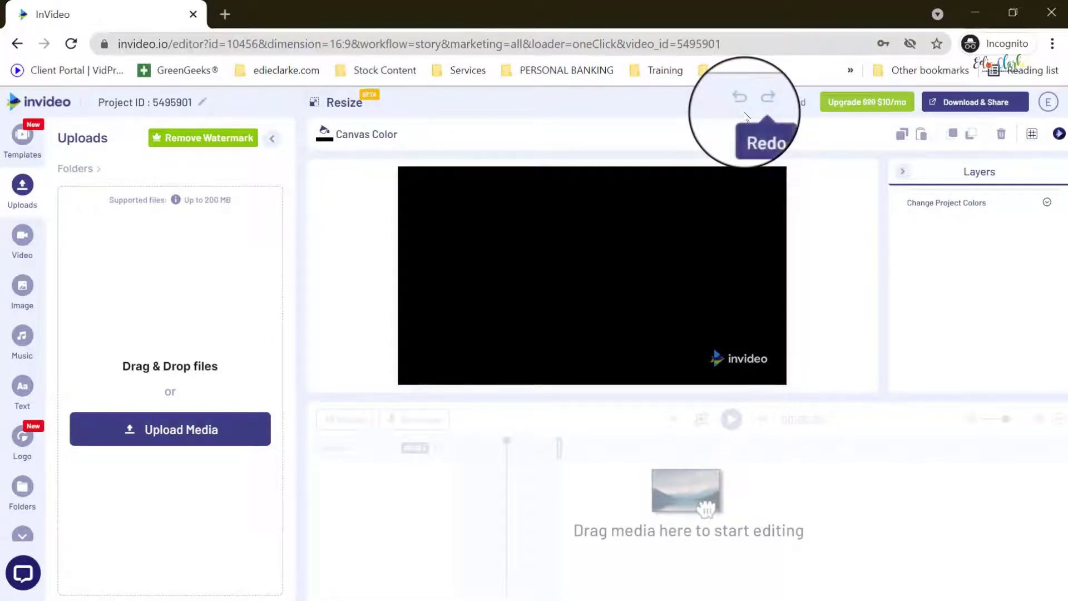
{"action": "left_click", "coordinate": [768, 97]}
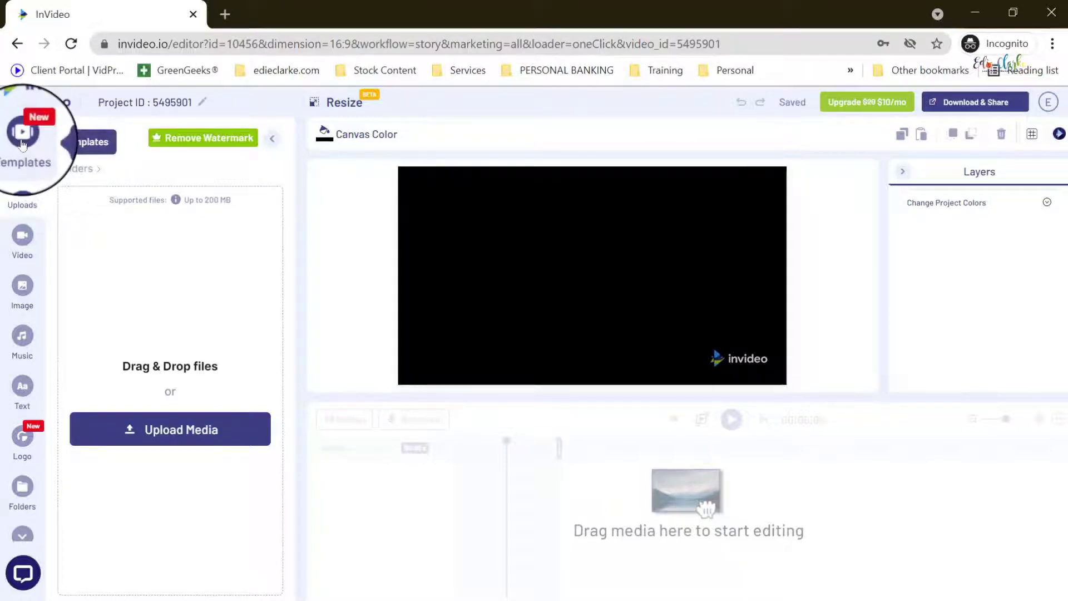
- Look through the templates, the media uploads area and the stock video library, dismissing the drag-and-drop tip
{"action": "left_click", "coordinate": [22, 134]}
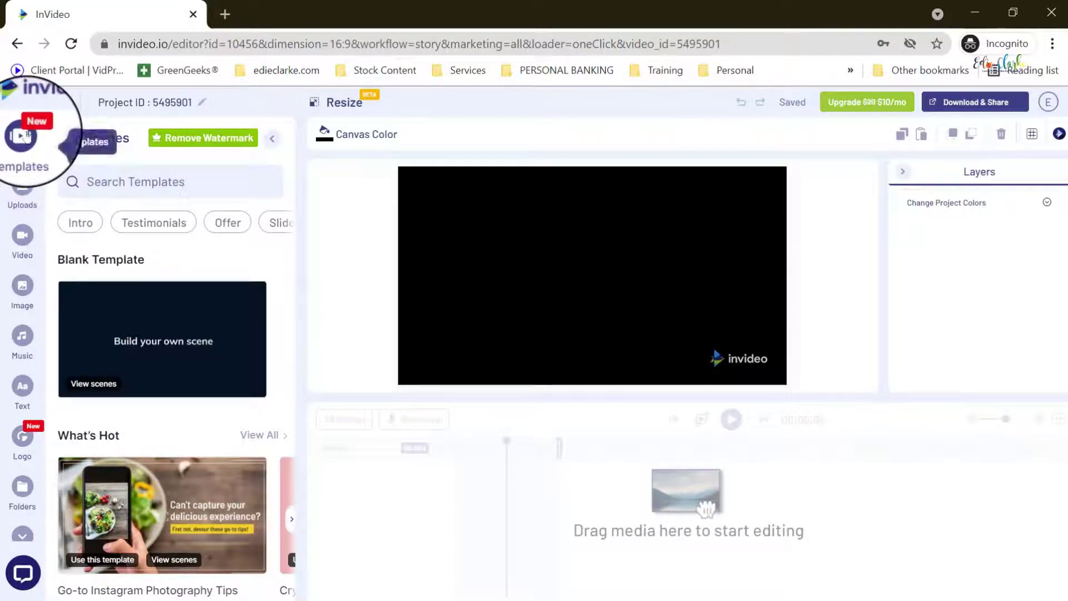
{"action": "left_click", "coordinate": [22, 187]}
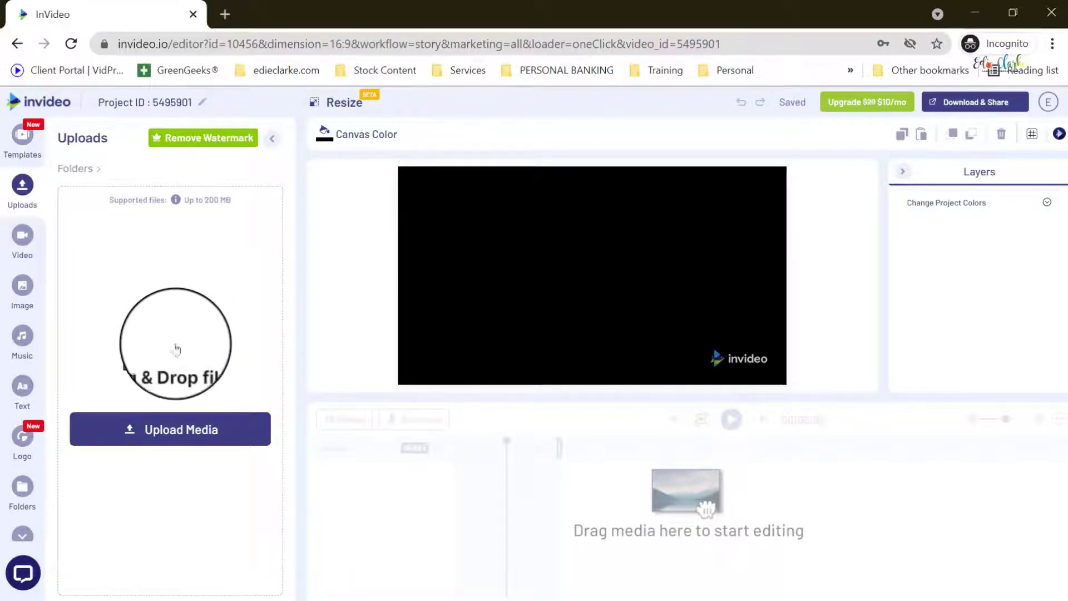
{"action": "left_click", "coordinate": [22, 237]}
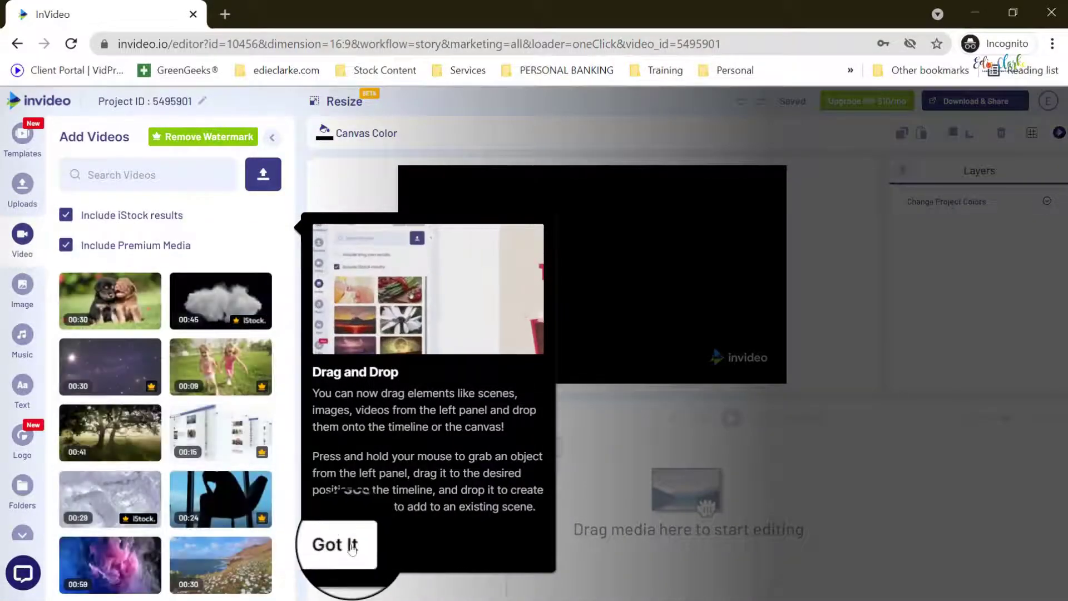
{"action": "left_click", "coordinate": [350, 545]}
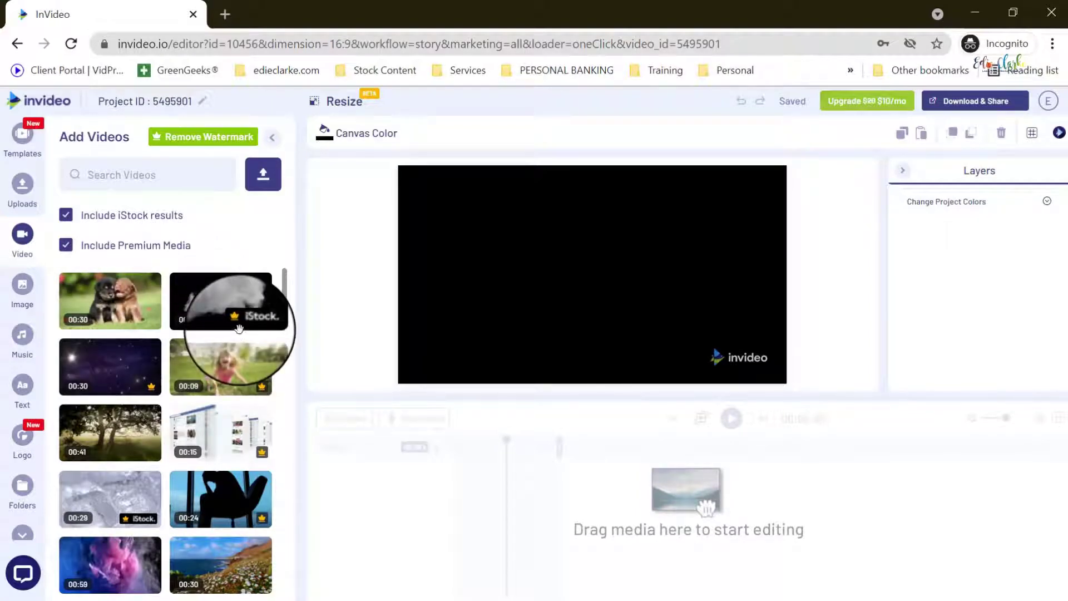
{"action": "mouse_move", "coordinate": [240, 328]}
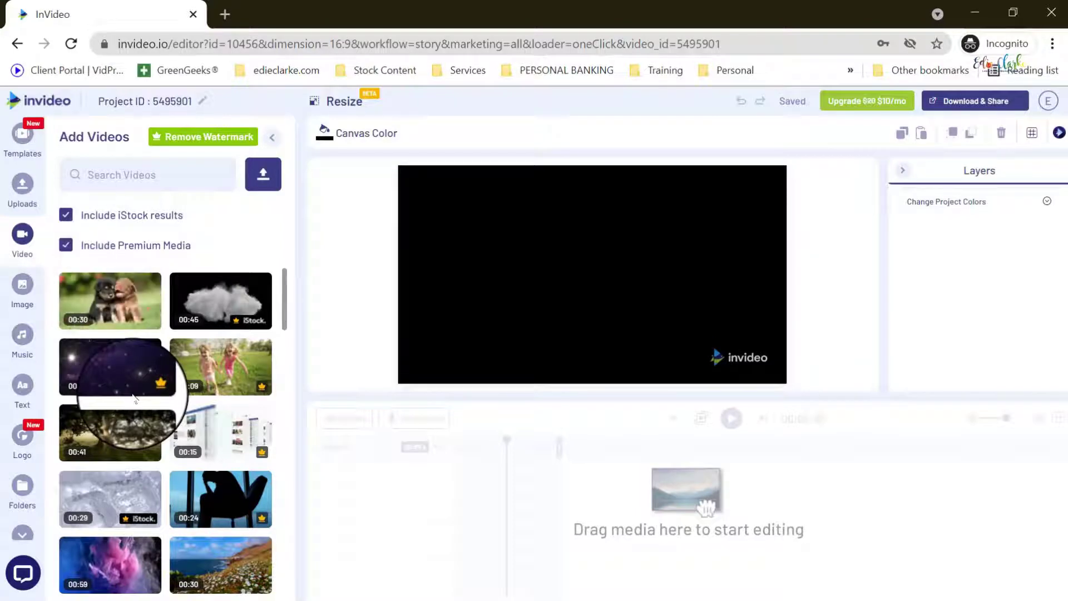
- Browse the stock image library and exclude iStock results from it
{"action": "left_click", "coordinate": [34, 290]}
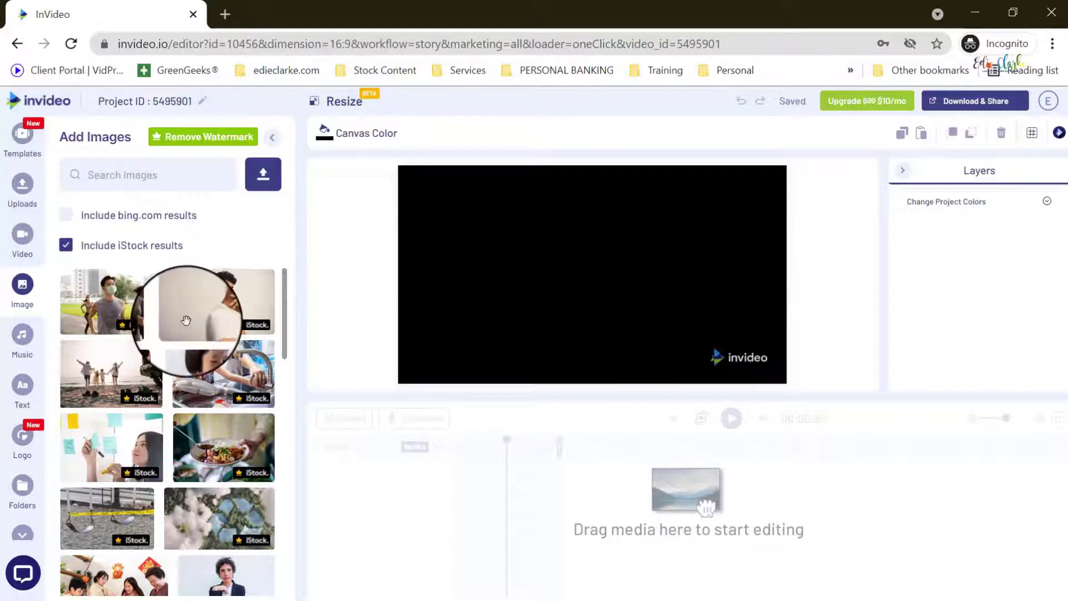
{"action": "scroll", "coordinate": [185, 320], "scroll_direction": "down", "scroll_amount": 5}
{"action": "scroll", "coordinate": [226, 328], "scroll_direction": "down", "scroll_amount": 3}
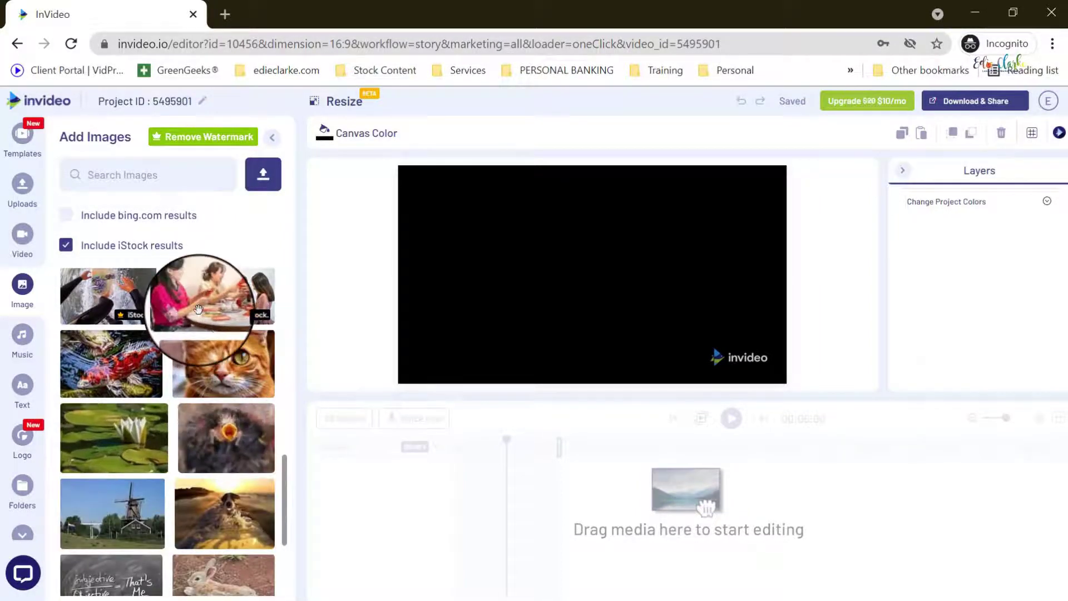
{"action": "scroll", "coordinate": [200, 303], "scroll_direction": "up", "scroll_amount": 10}
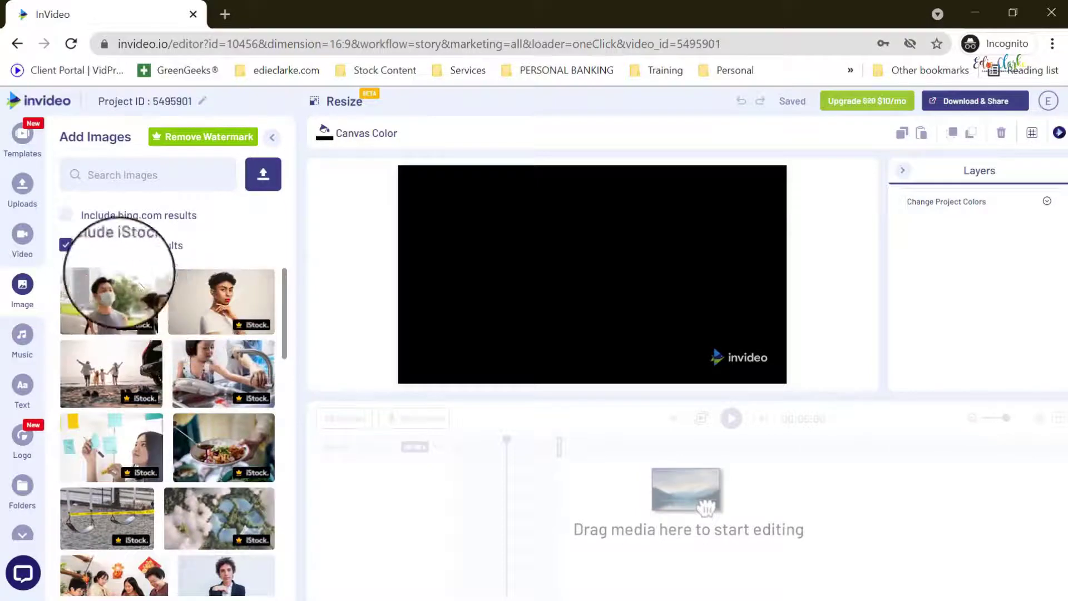
{"action": "left_click", "coordinate": [65, 245]}
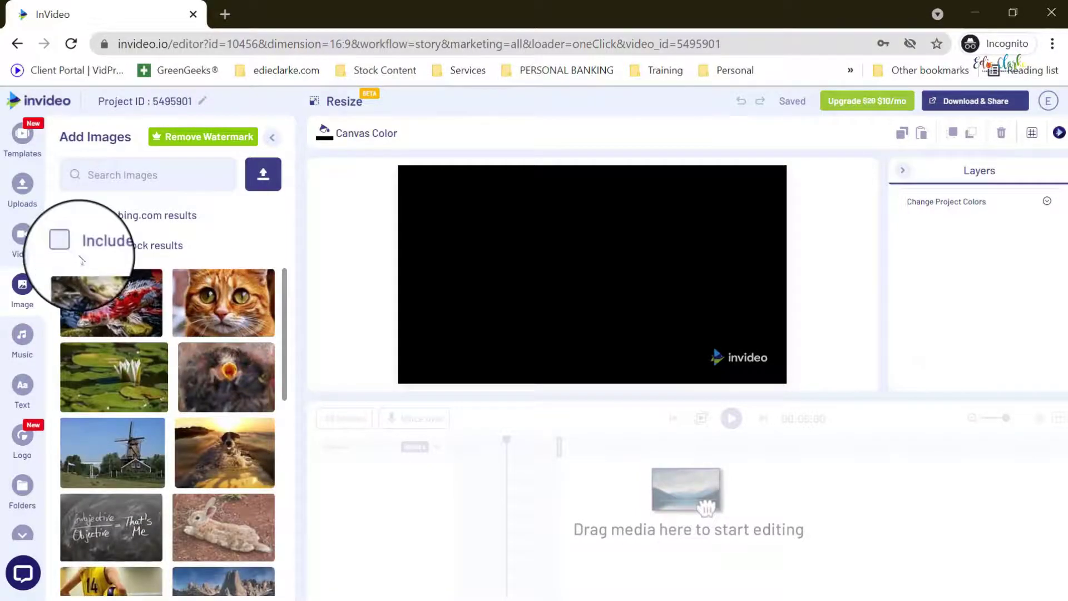
{"action": "scroll", "coordinate": [191, 370], "scroll_direction": "down", "scroll_amount": 10}
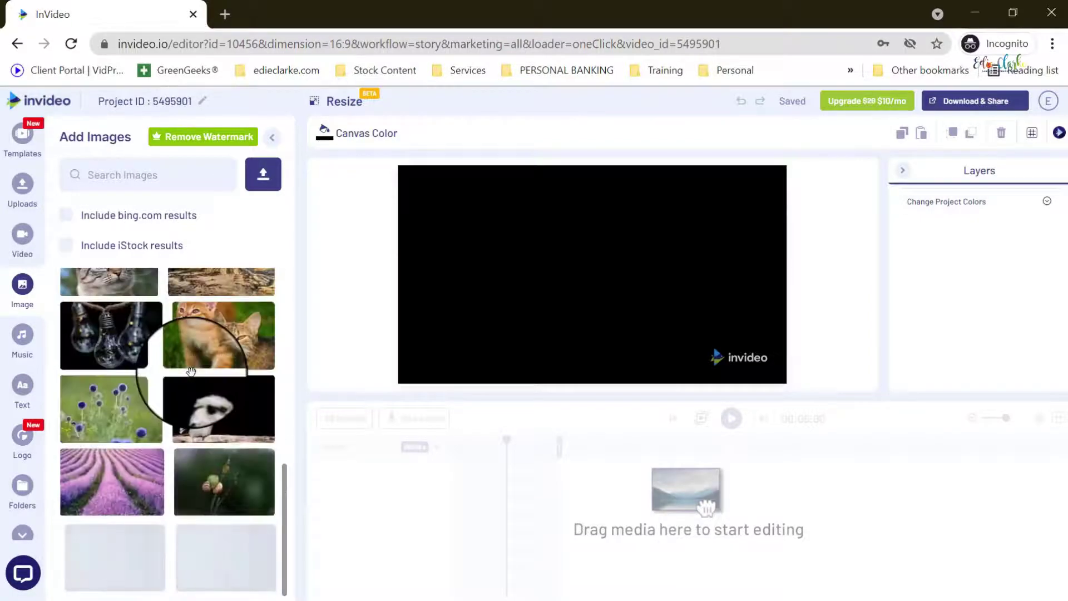
{"action": "scroll", "coordinate": [191, 370], "scroll_direction": "up", "scroll_amount": 10}
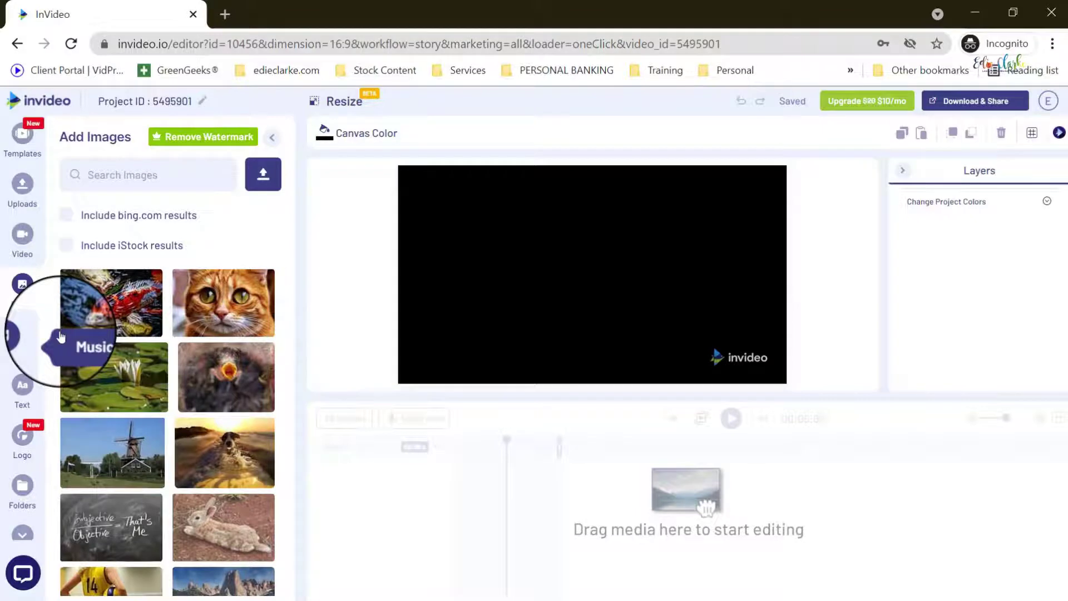
- Examine the music library's Genre, Mood, Sfx and Misc categories
{"action": "left_click", "coordinate": [21, 335]}
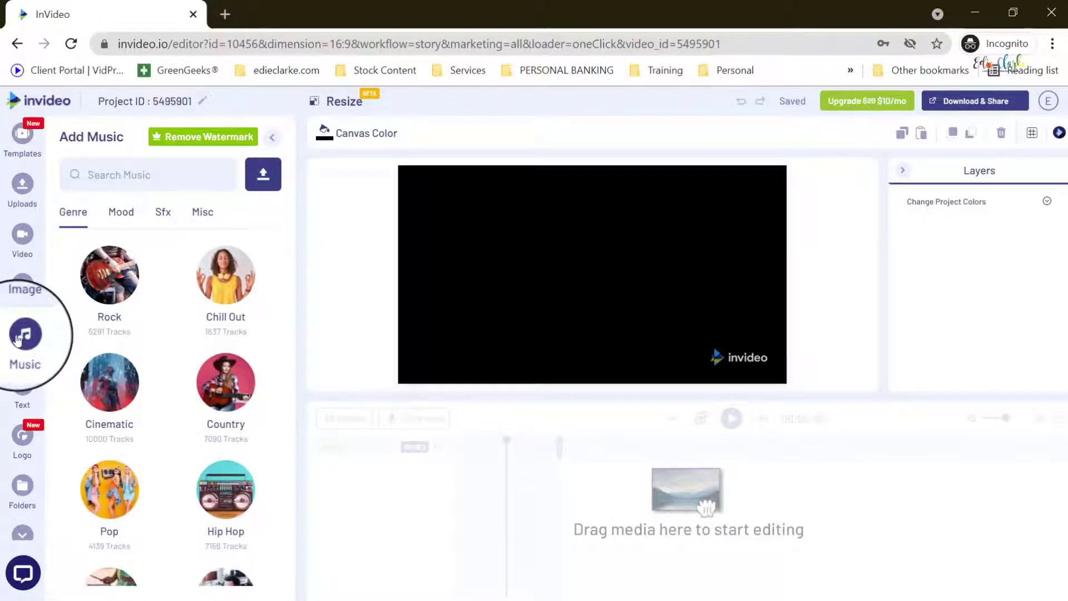
{"action": "left_click", "coordinate": [123, 217]}
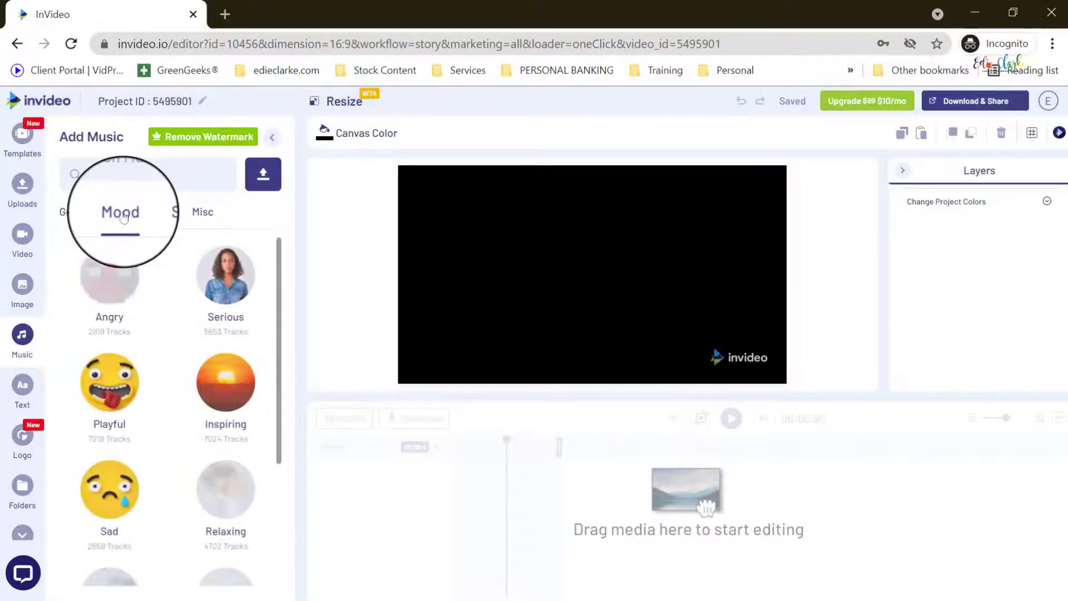
{"action": "left_click", "coordinate": [169, 217]}
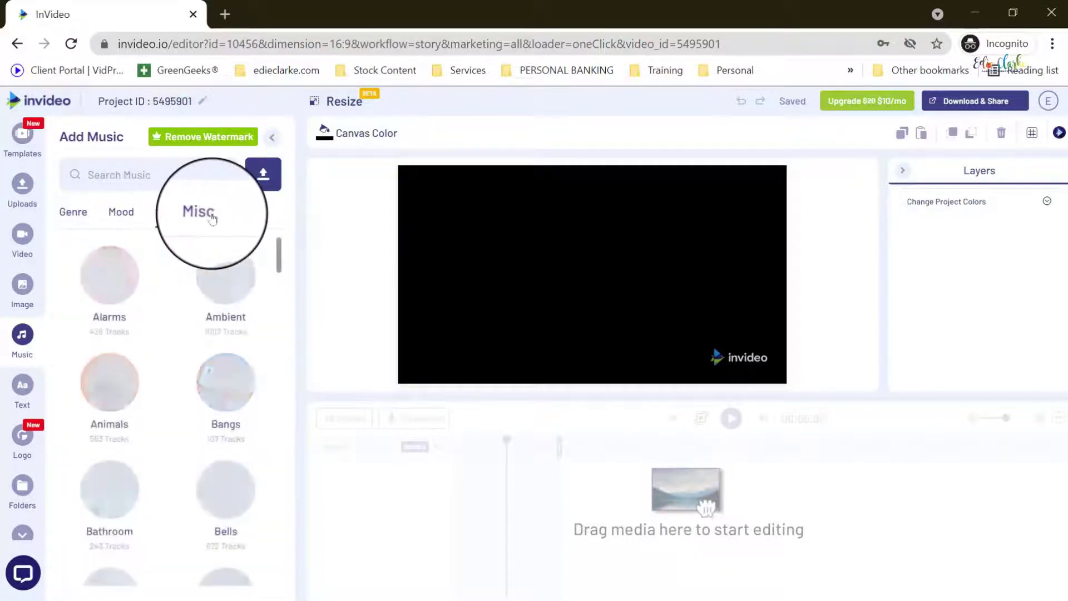
{"action": "left_click", "coordinate": [211, 218]}
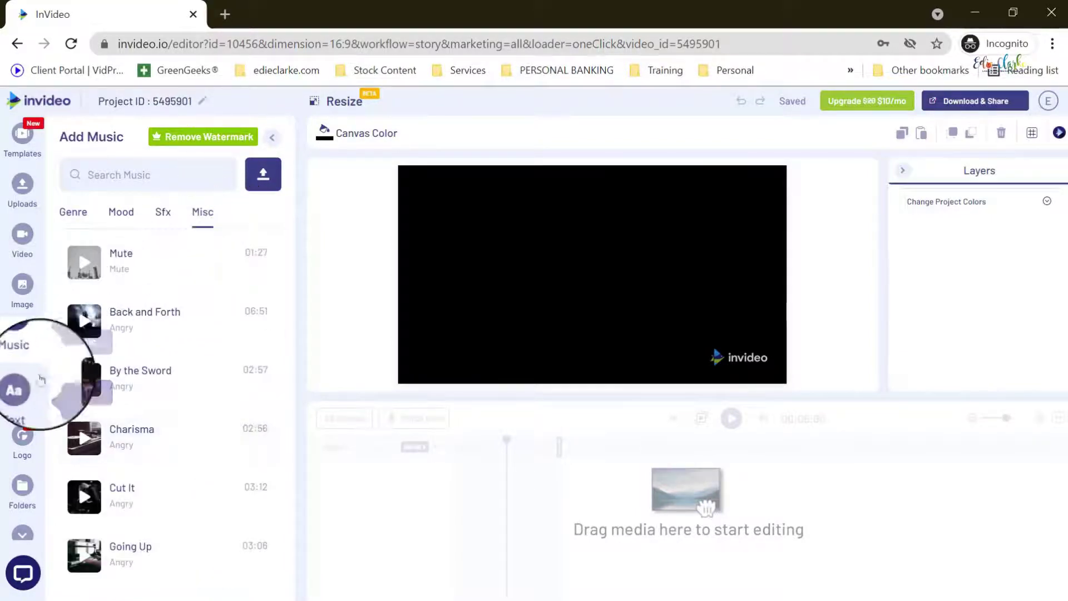
- Browse the text library from basic headings and Text Styles to Astons, Social Media Credits and Location Boxes
{"action": "left_click", "coordinate": [22, 385]}
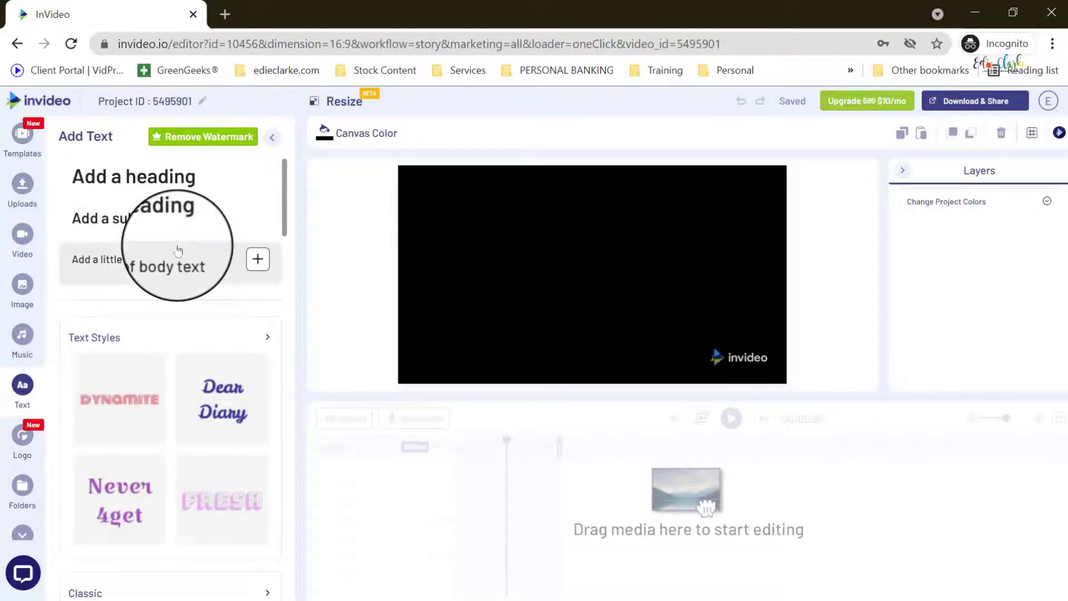
{"action": "scroll", "coordinate": [208, 376], "scroll_direction": "down", "scroll_amount": 3}
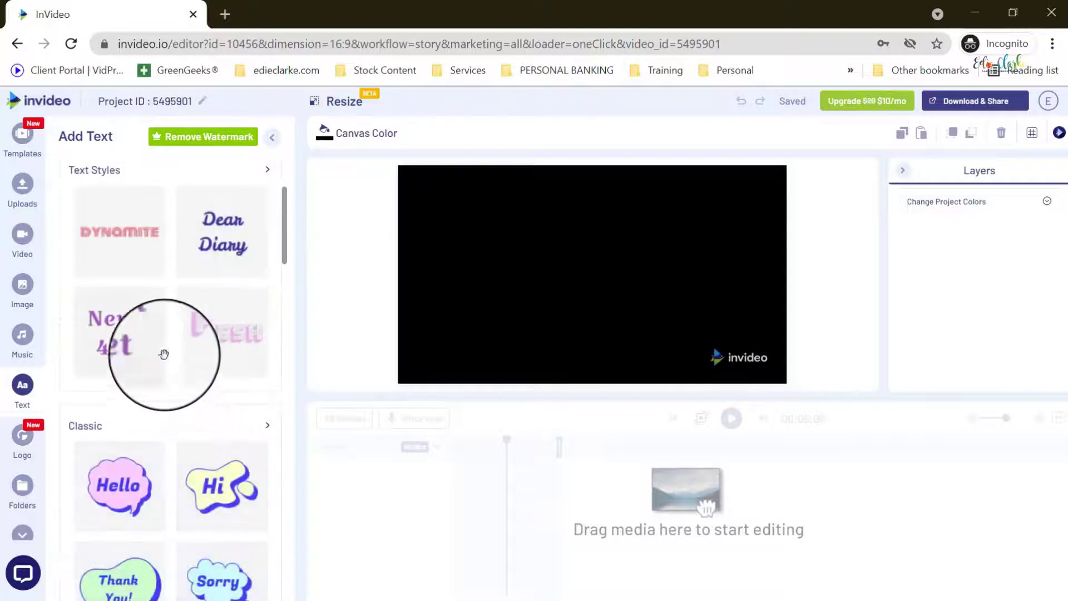
{"action": "scroll", "coordinate": [131, 342], "scroll_direction": "down", "scroll_amount": 4}
{"action": "scroll", "coordinate": [130, 337], "scroll_direction": "down", "scroll_amount": 8}
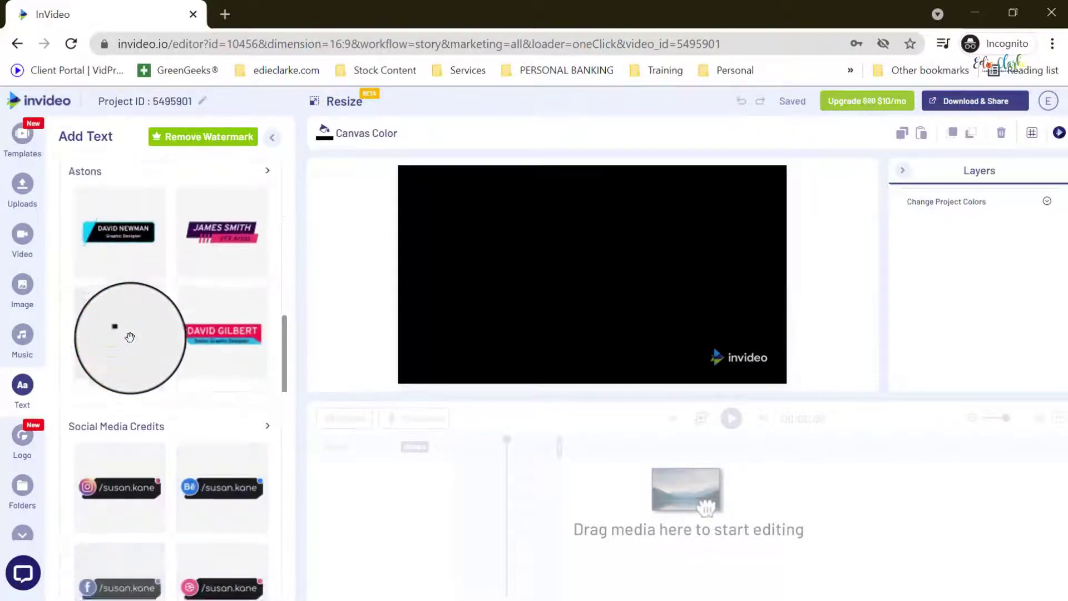
{"action": "scroll", "coordinate": [127, 333], "scroll_direction": "down", "scroll_amount": 3}
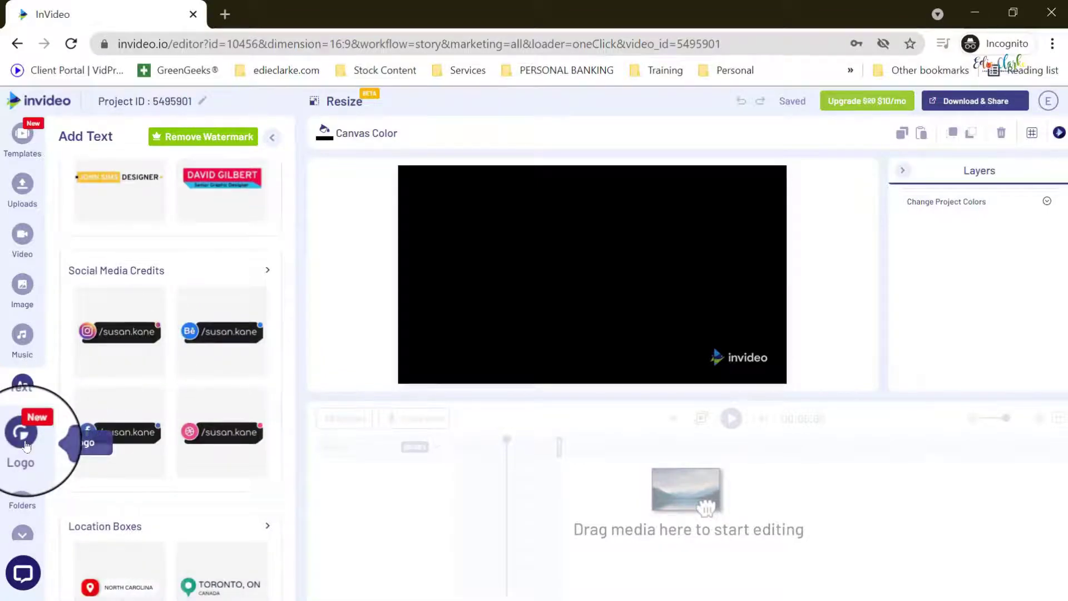
- Look over the logo upload area and the folders area for organizing media
{"action": "left_click", "coordinate": [25, 444]}
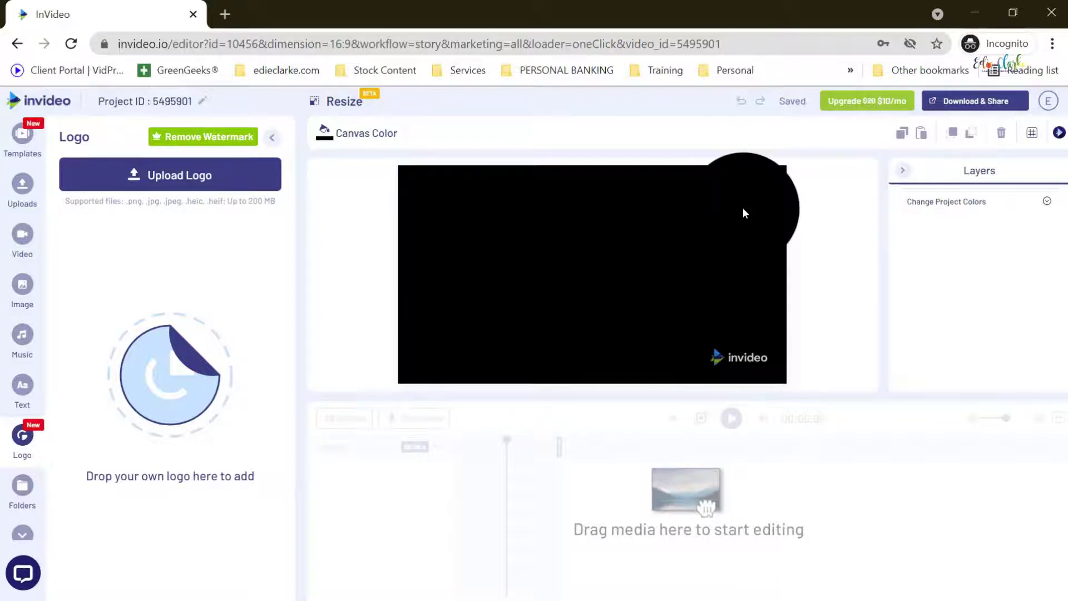
{"action": "left_click", "coordinate": [22, 484]}
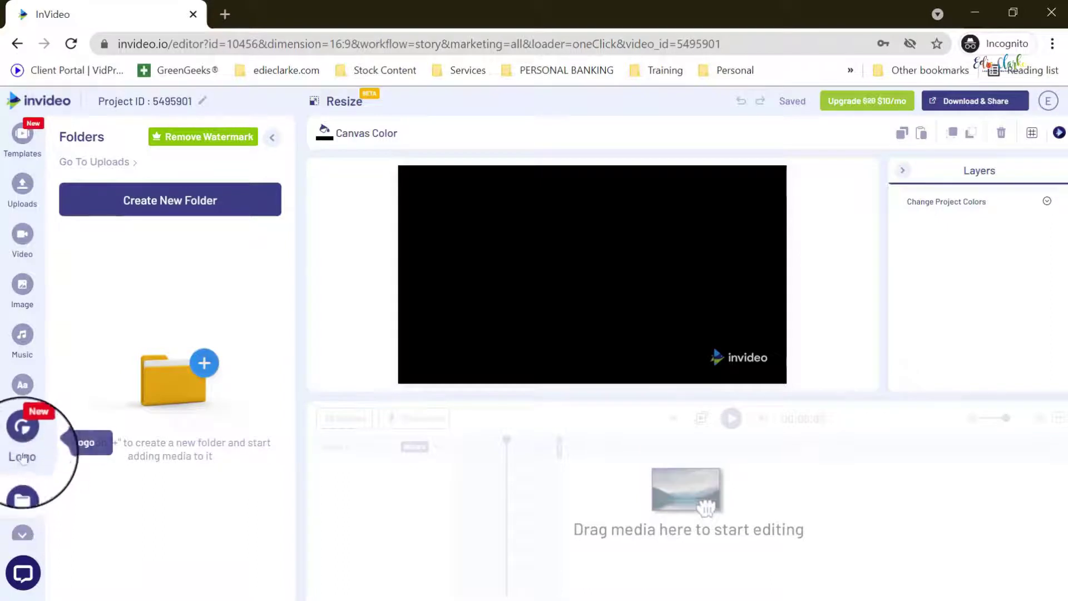
{"action": "left_click", "coordinate": [24, 439]}
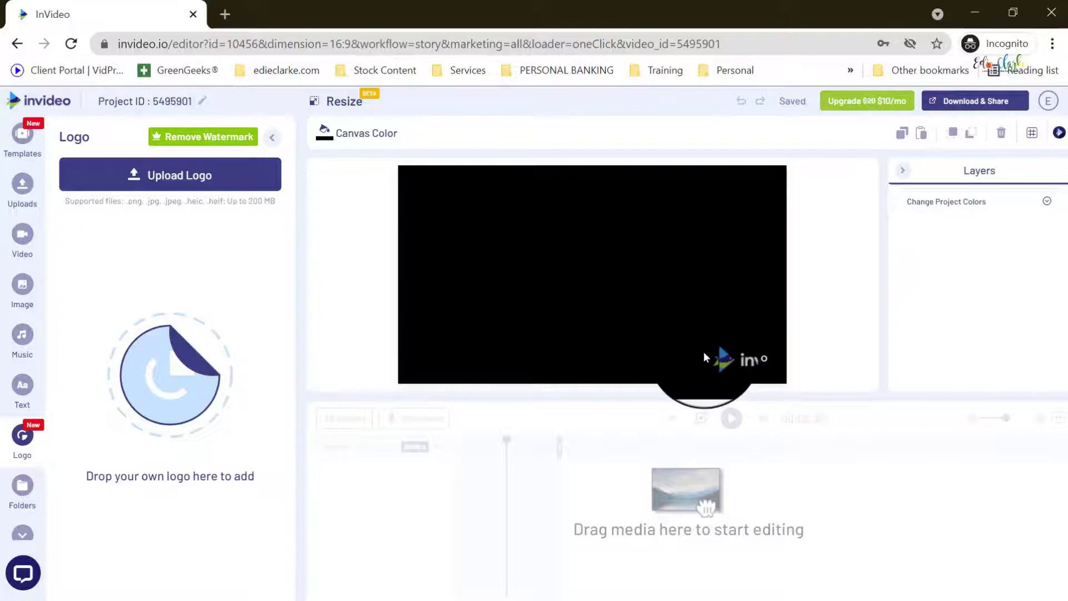
{"action": "left_click", "coordinate": [22, 487]}
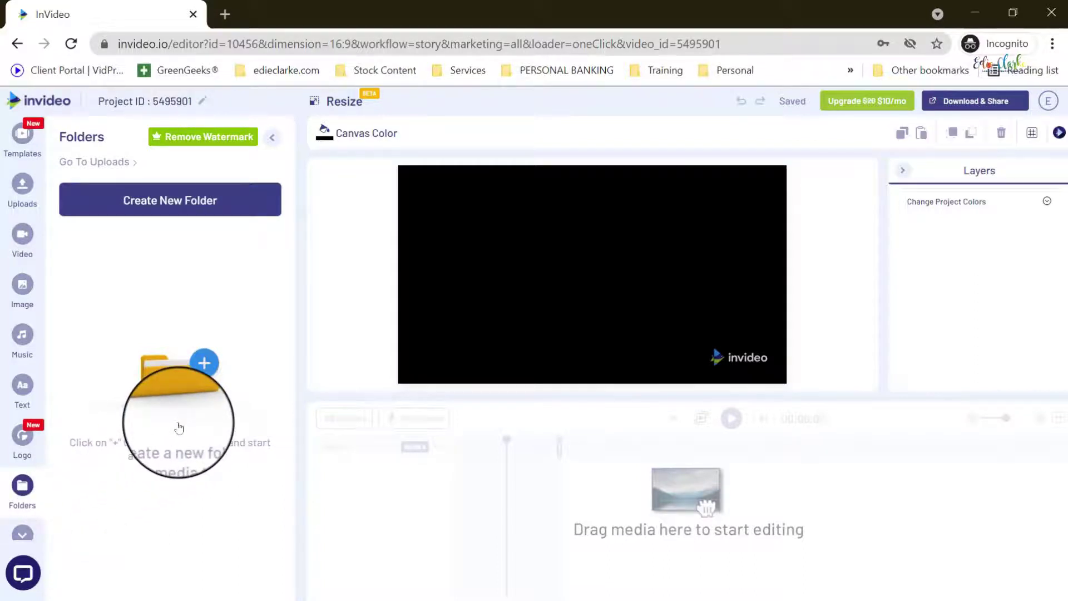
- Browse the sticker library from Emojis and Social Media through CTA, 3D Stickers, Love and Medical to Finance
{"action": "scroll", "coordinate": [22, 406], "scroll_direction": "down", "scroll_amount": 1}
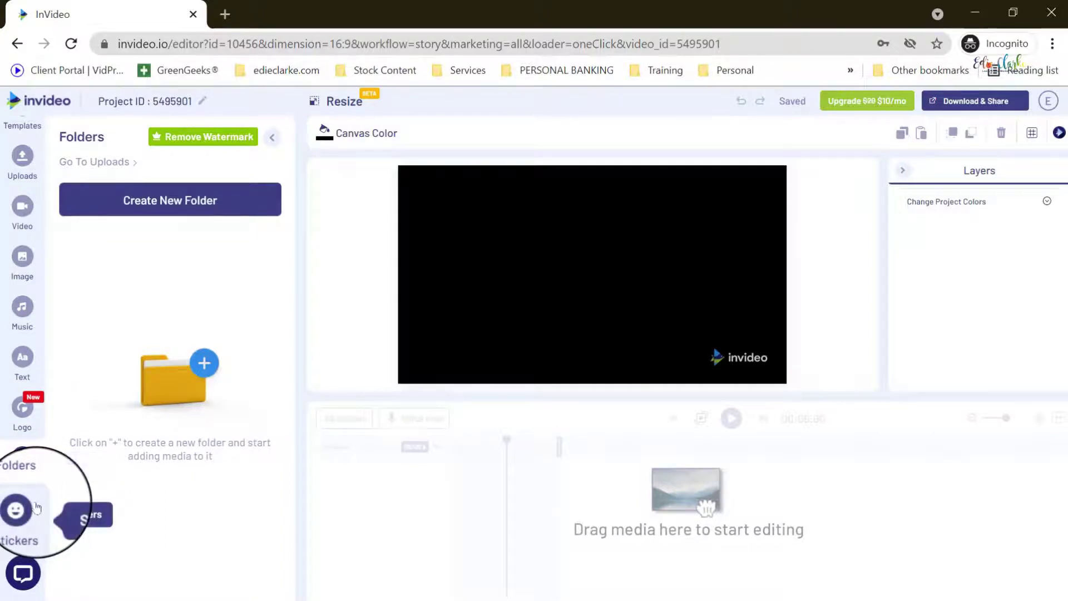
{"action": "scroll", "coordinate": [36, 506], "scroll_direction": "down", "scroll_amount": 5}
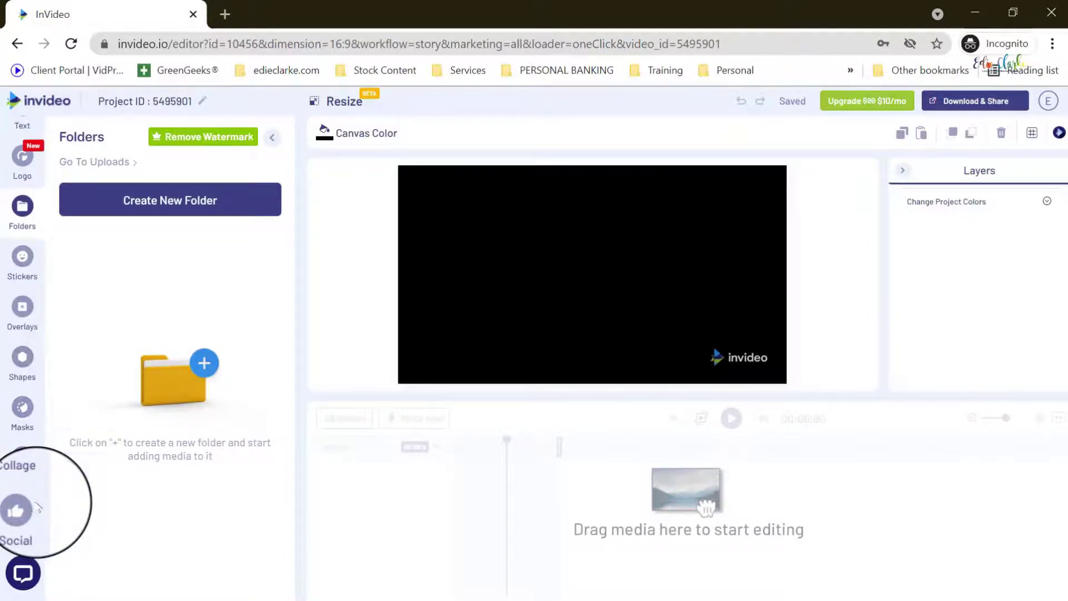
{"action": "left_click", "coordinate": [21, 259]}
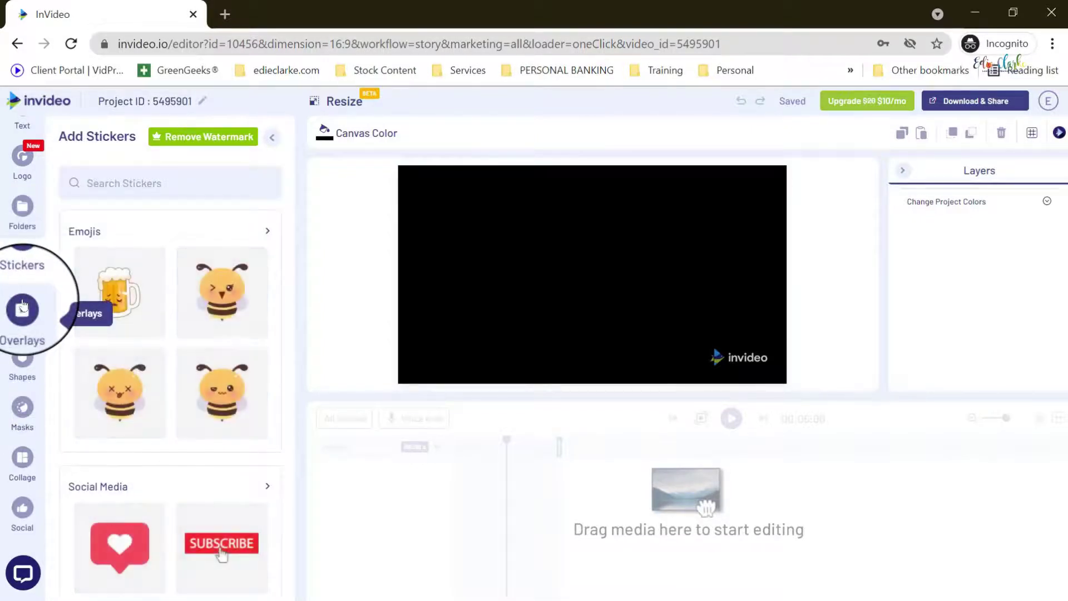
{"action": "scroll", "coordinate": [153, 314], "scroll_direction": "down", "scroll_amount": 5}
{"action": "scroll", "coordinate": [152, 317], "scroll_direction": "down", "scroll_amount": 5}
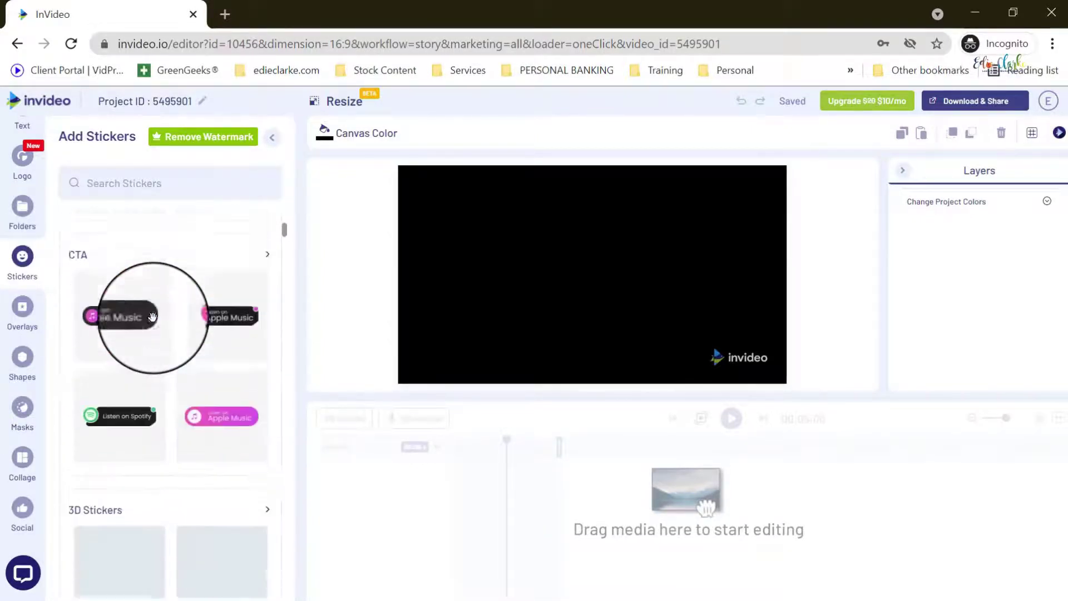
{"action": "scroll", "coordinate": [153, 318], "scroll_direction": "down", "scroll_amount": 5}
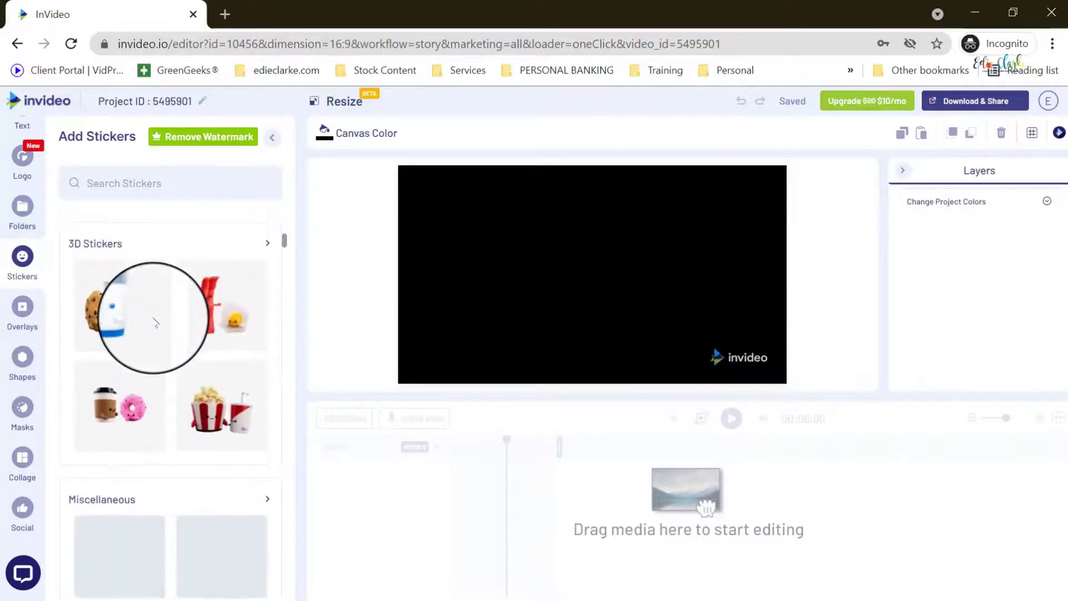
{"action": "scroll", "coordinate": [154, 322], "scroll_direction": "down", "scroll_amount": 3}
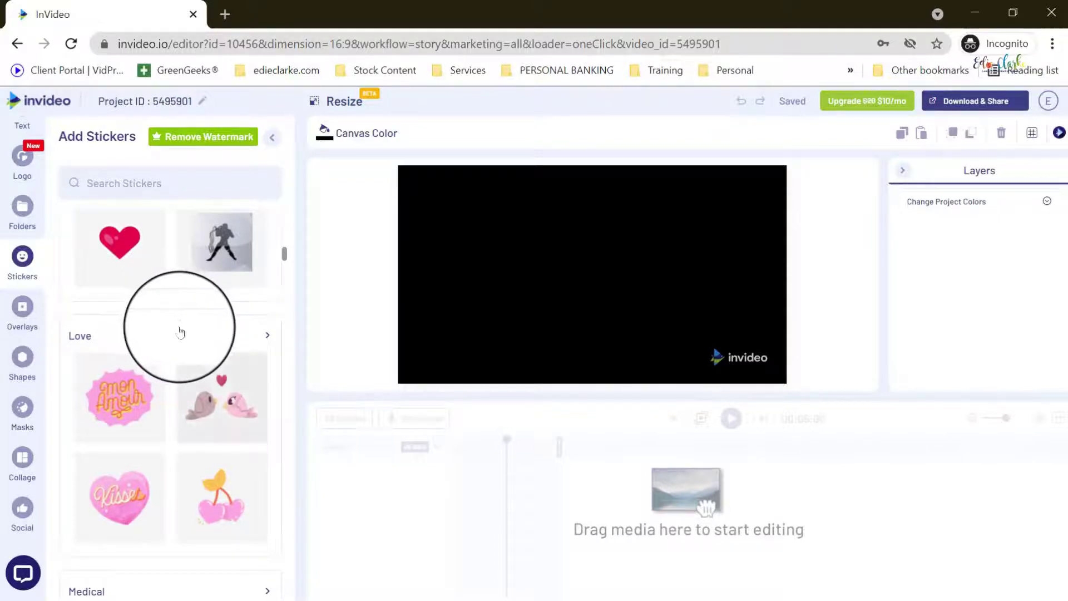
{"action": "scroll", "coordinate": [179, 328], "scroll_direction": "down", "scroll_amount": 6}
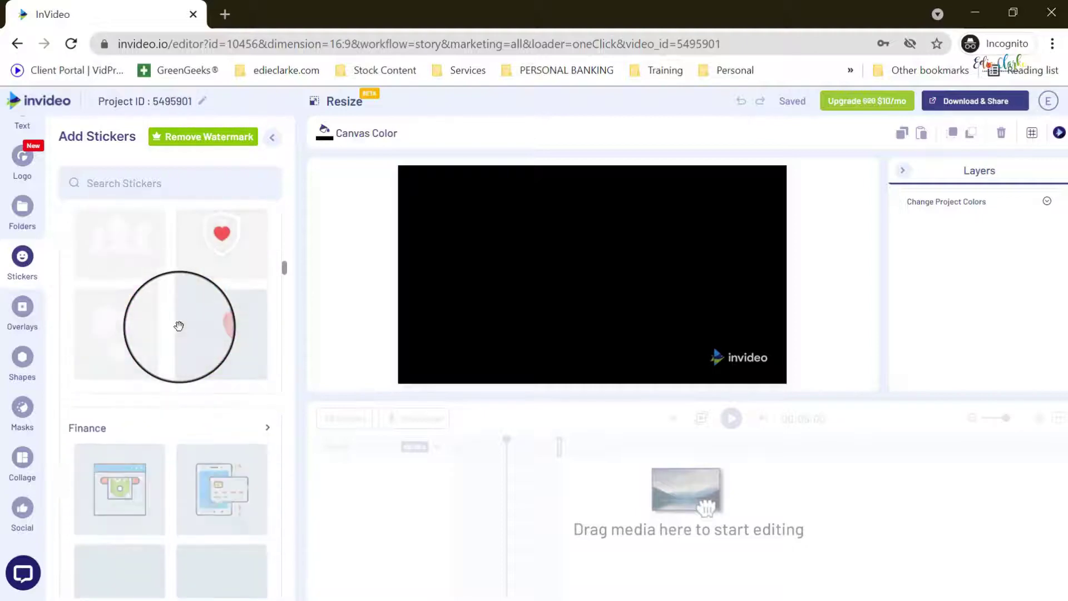
- Browse the overlay library through its confetti, snow and smoke effects
{"action": "left_click", "coordinate": [21, 309]}
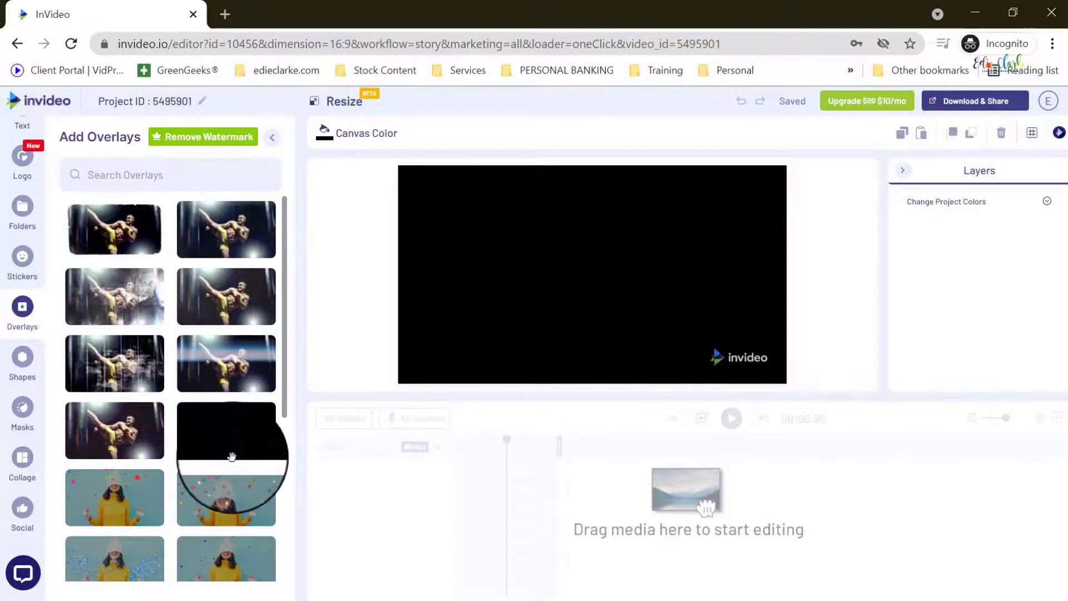
{"action": "scroll", "coordinate": [232, 456], "scroll_direction": "down", "scroll_amount": 5}
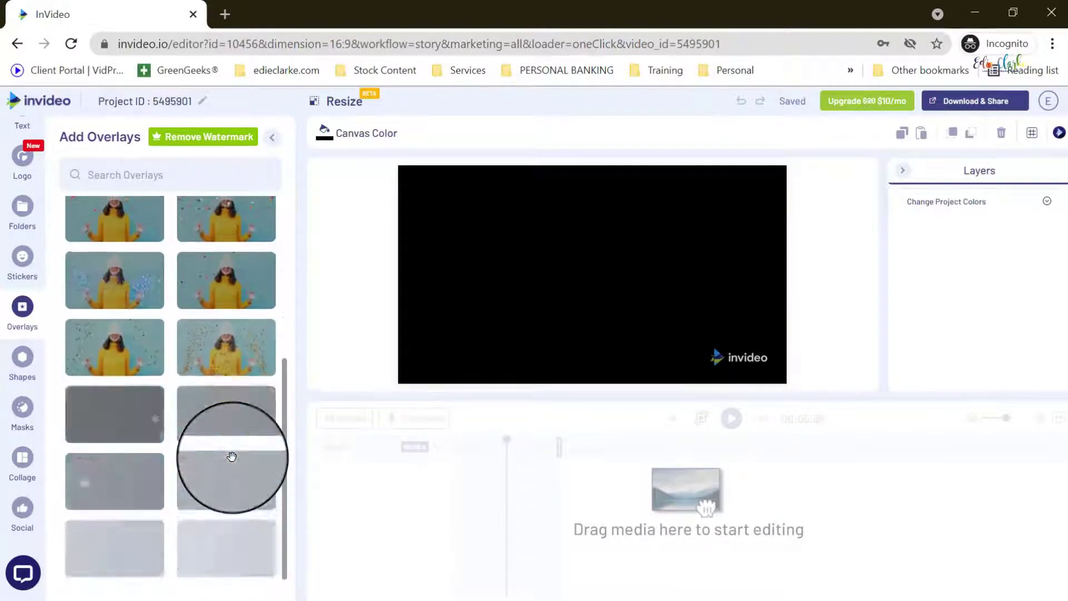
{"action": "scroll", "coordinate": [228, 411], "scroll_direction": "down", "scroll_amount": 3}
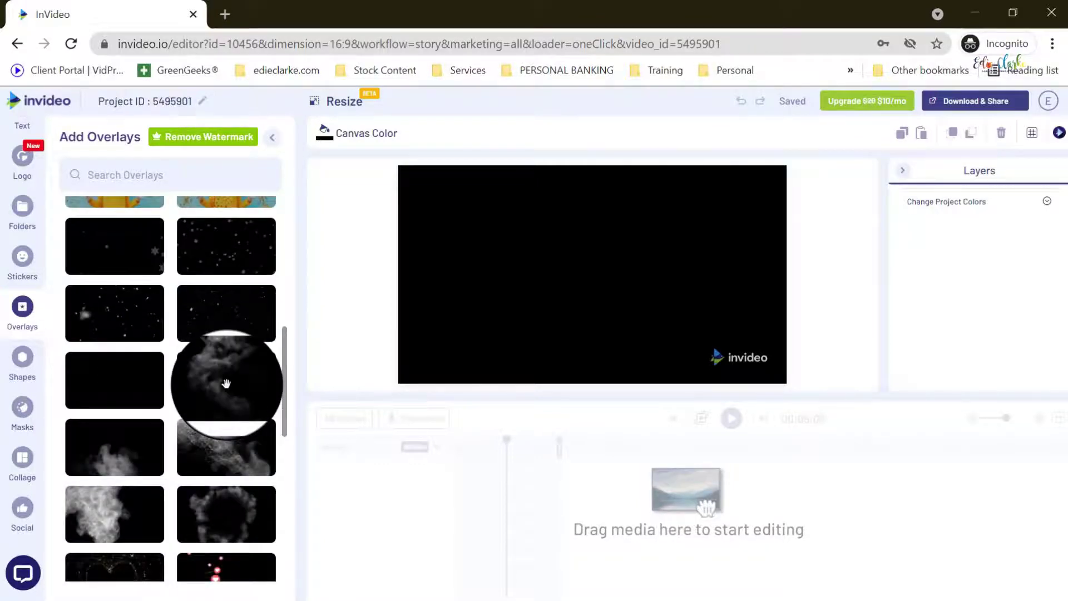
- Look through the shapes, the masks and the collage layouts for one to three images
{"action": "left_click", "coordinate": [22, 358]}
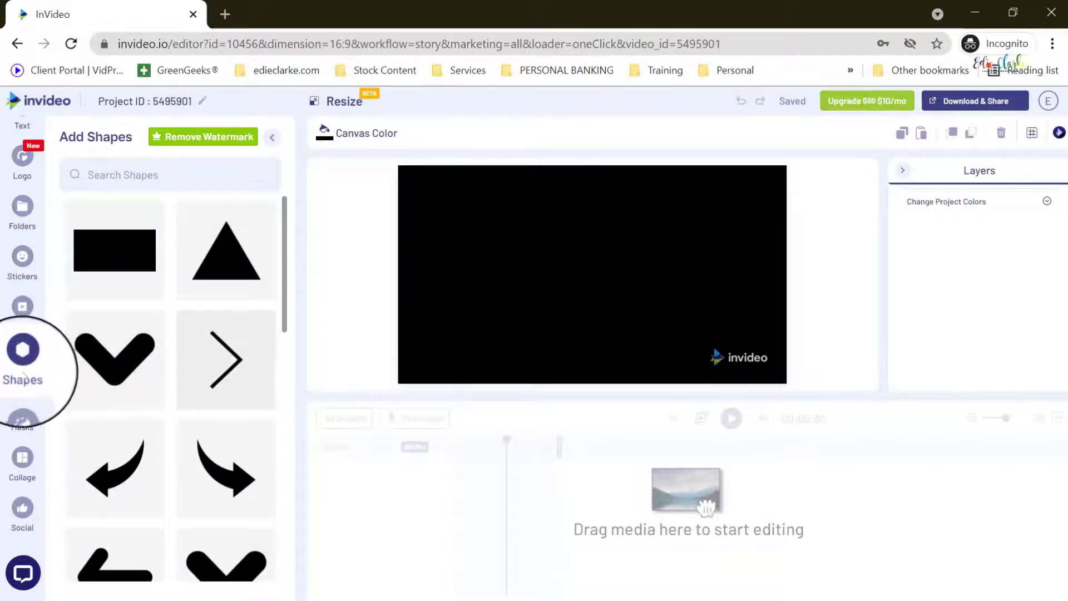
{"action": "left_click", "coordinate": [22, 416]}
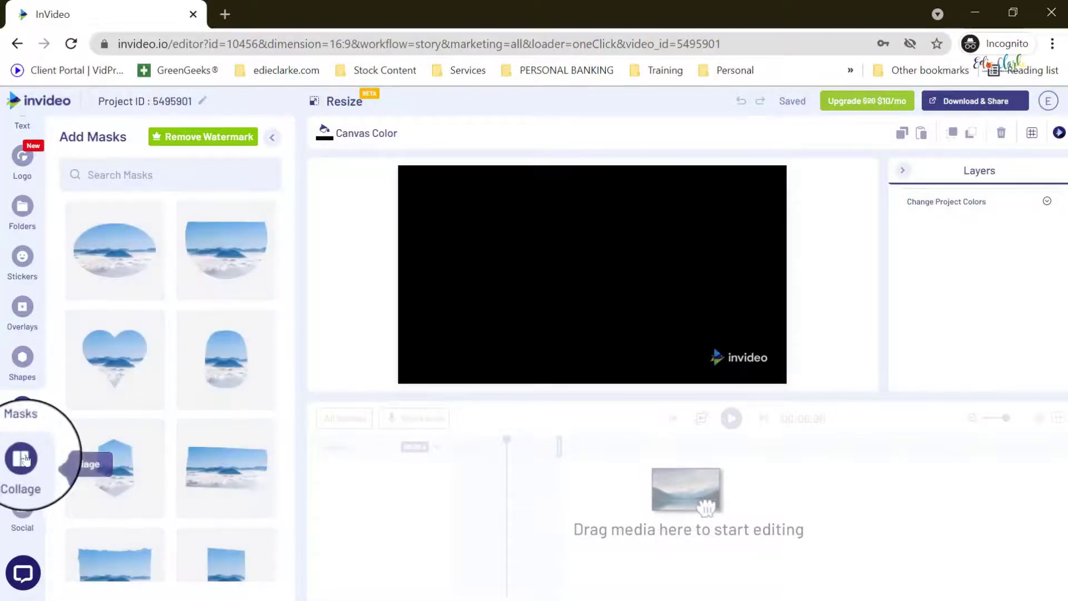
{"action": "left_click", "coordinate": [22, 458]}
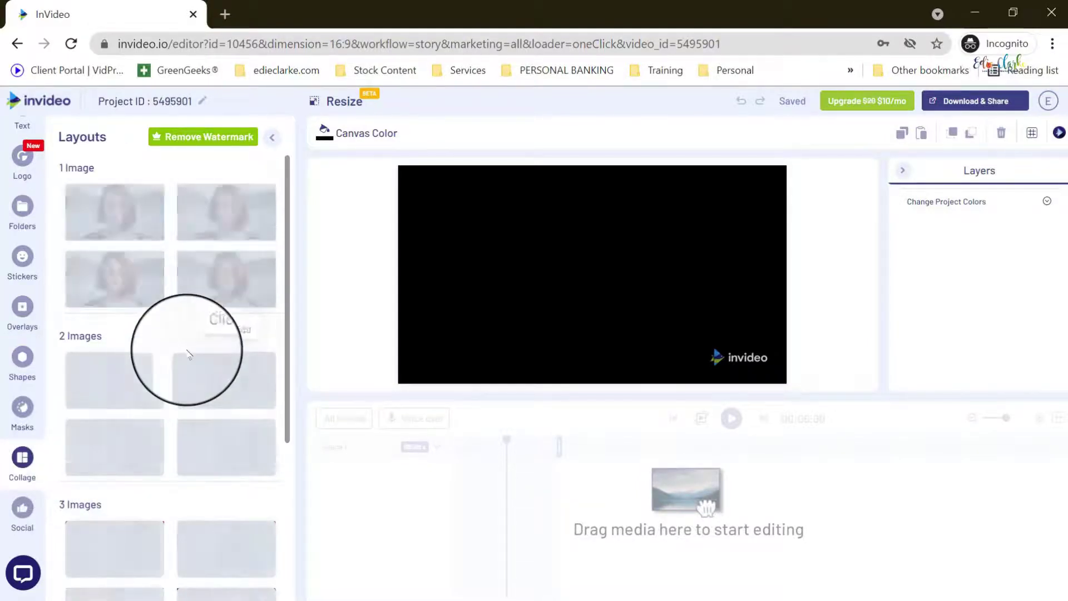
{"action": "scroll", "coordinate": [189, 354], "scroll_direction": "down", "scroll_amount": 5}
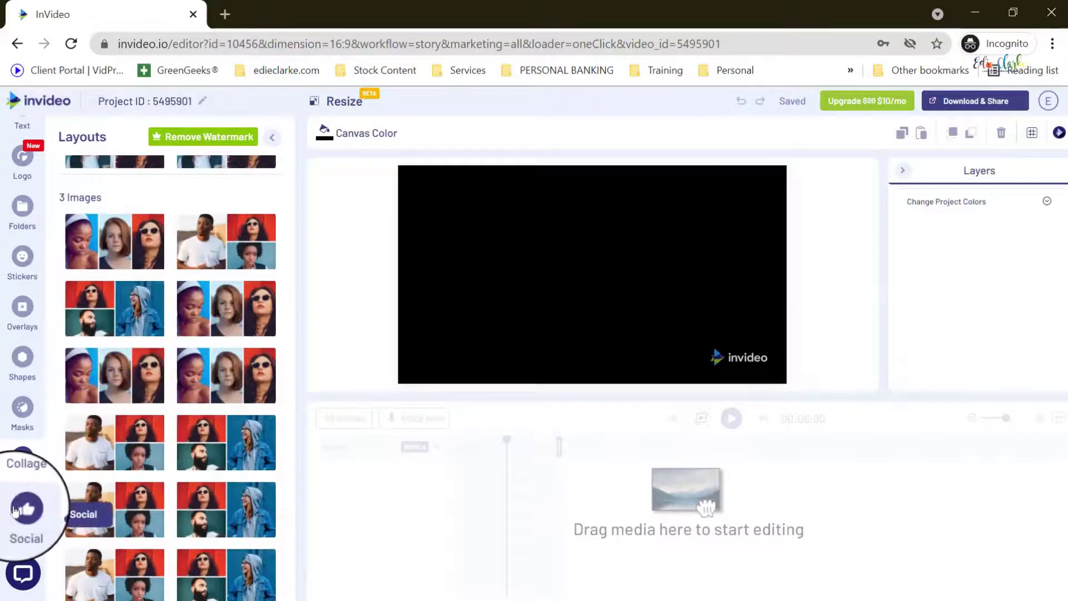
- View the social posts options and the support chat form, closing the chat without starting a conversation
{"action": "left_click", "coordinate": [15, 510]}
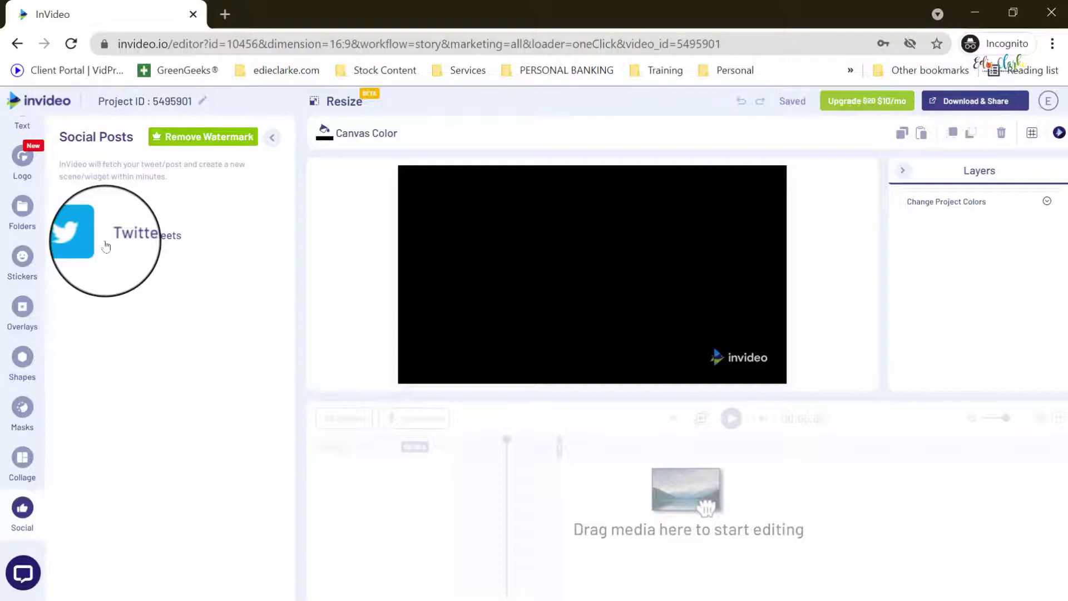
{"action": "left_click", "coordinate": [19, 578]}
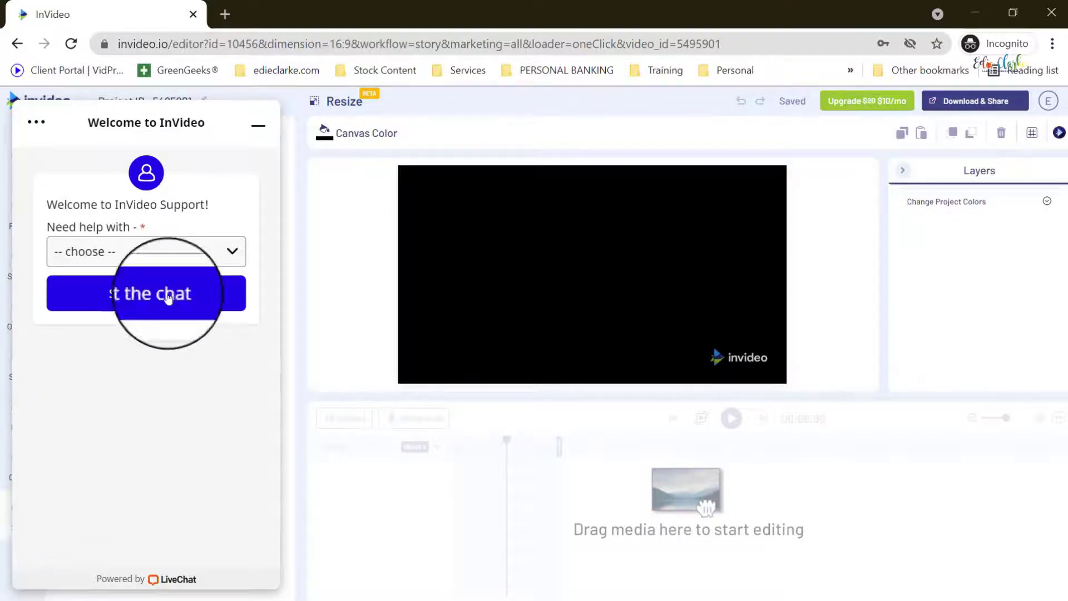
{"action": "left_click", "coordinate": [258, 125]}
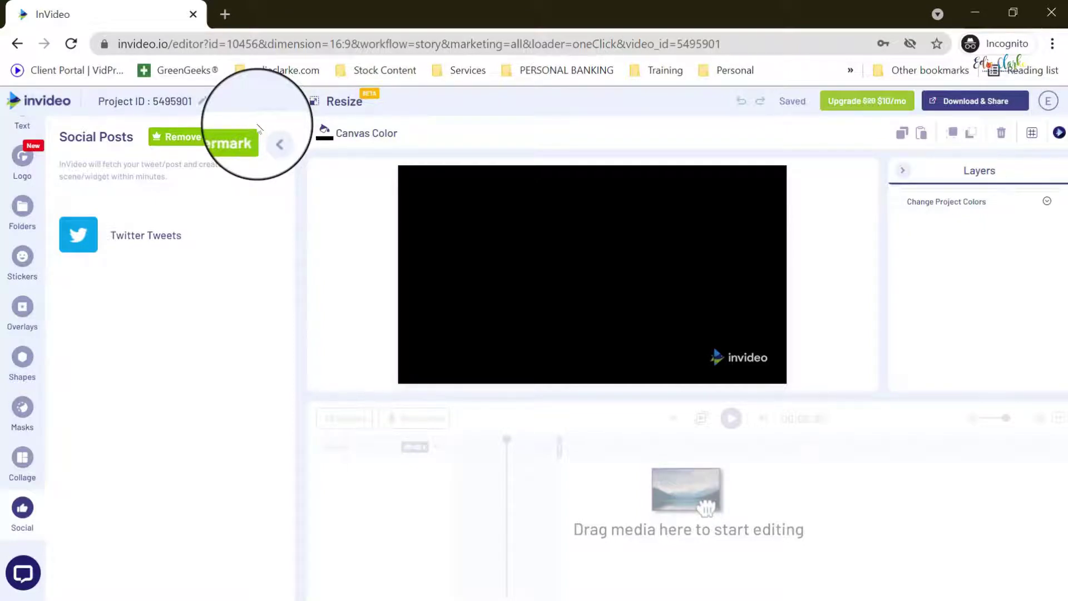
- Try the blue and yellow presets as the canvas color and set it back to black
{"action": "left_click", "coordinate": [361, 135]}
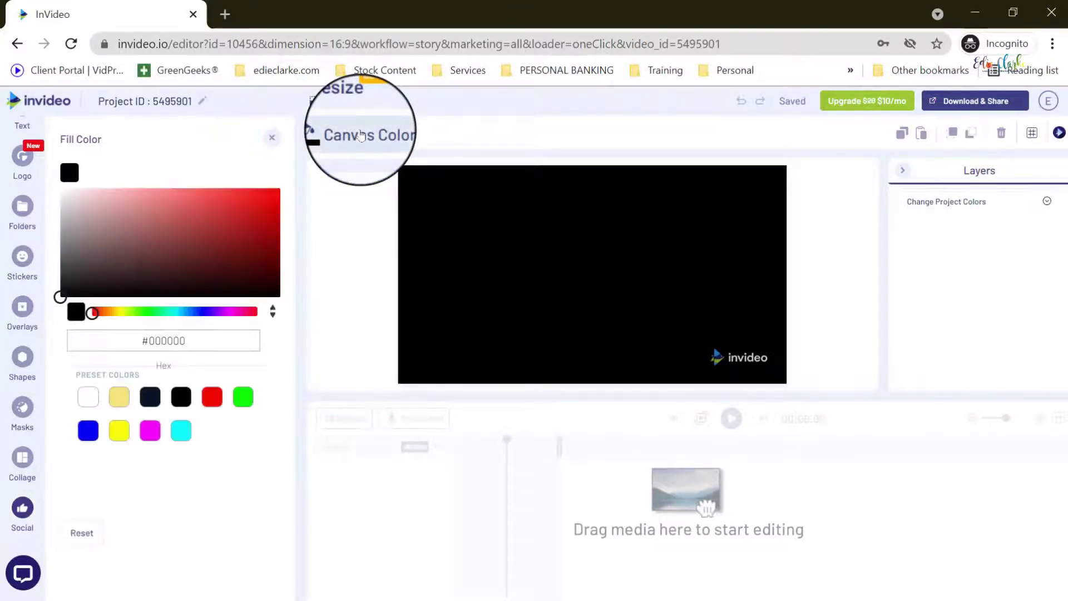
{"action": "left_click", "coordinate": [88, 430]}
{"action": "left_click", "coordinate": [119, 431]}
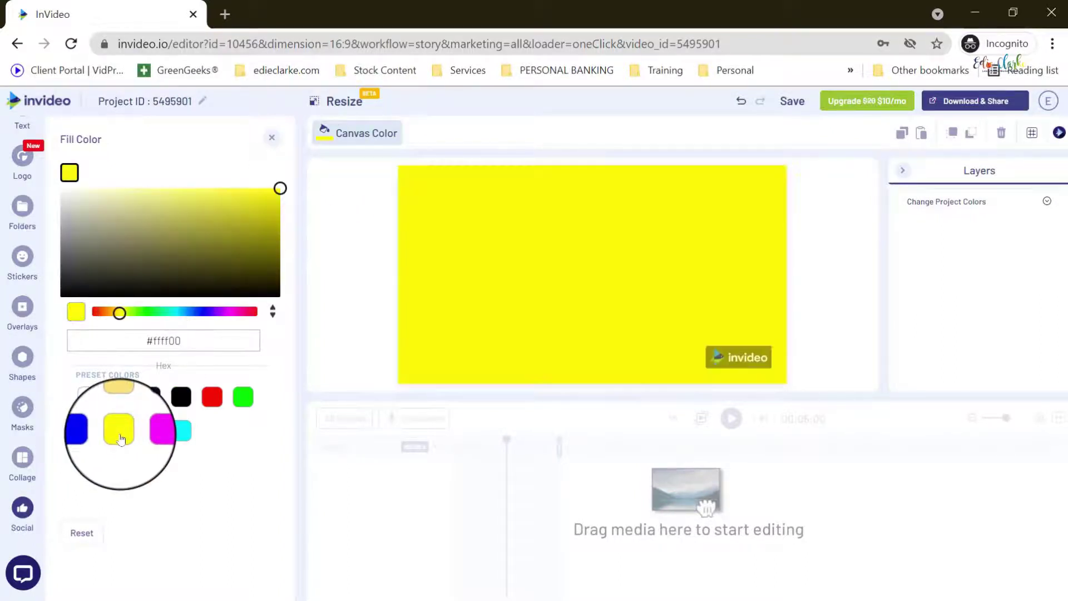
{"action": "left_click", "coordinate": [180, 397]}
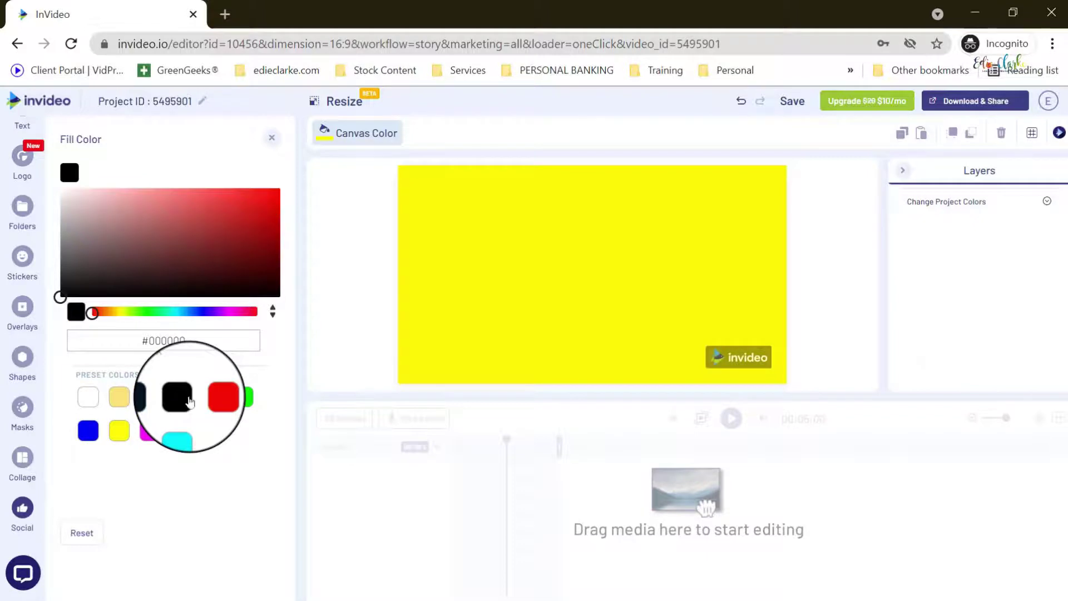
{"action": "left_click", "coordinate": [271, 137]}
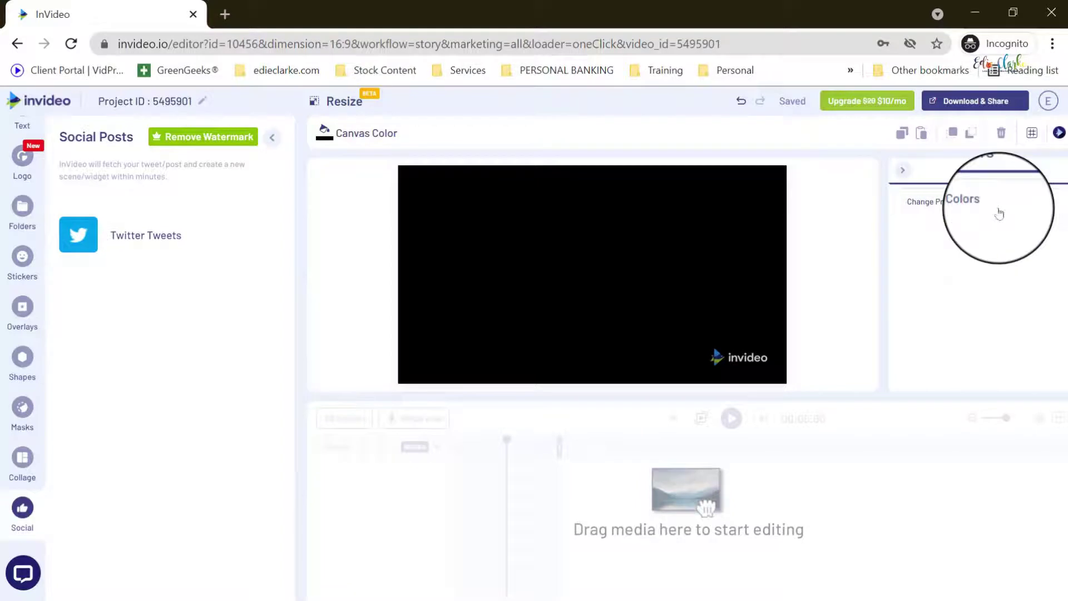
- Show the alignment grid over the canvas and hide it again
{"action": "left_click", "coordinate": [1032, 133]}
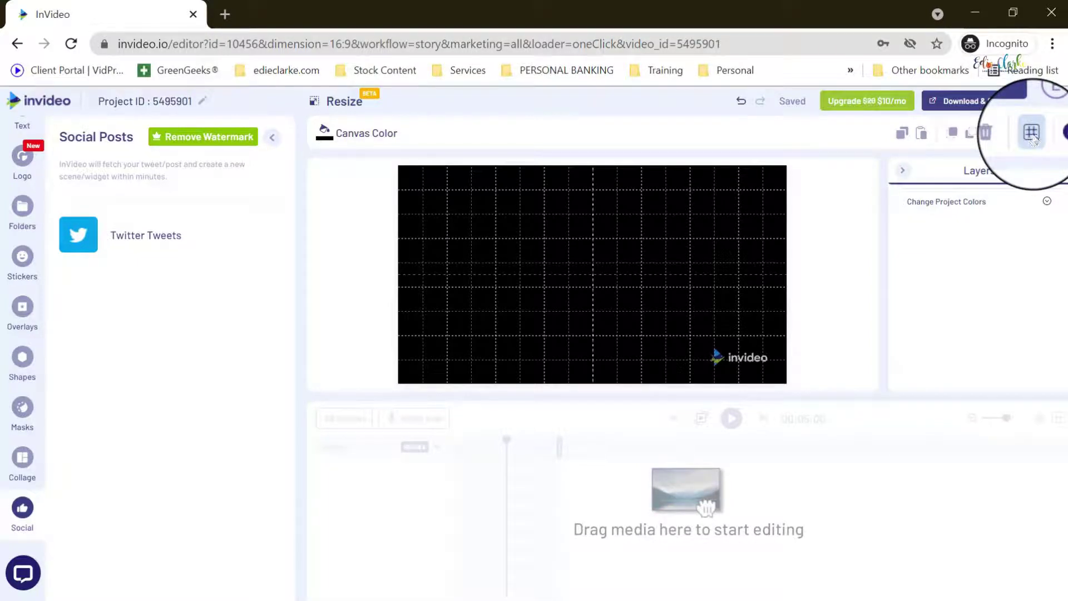
{"action": "left_click", "coordinate": [1032, 134]}
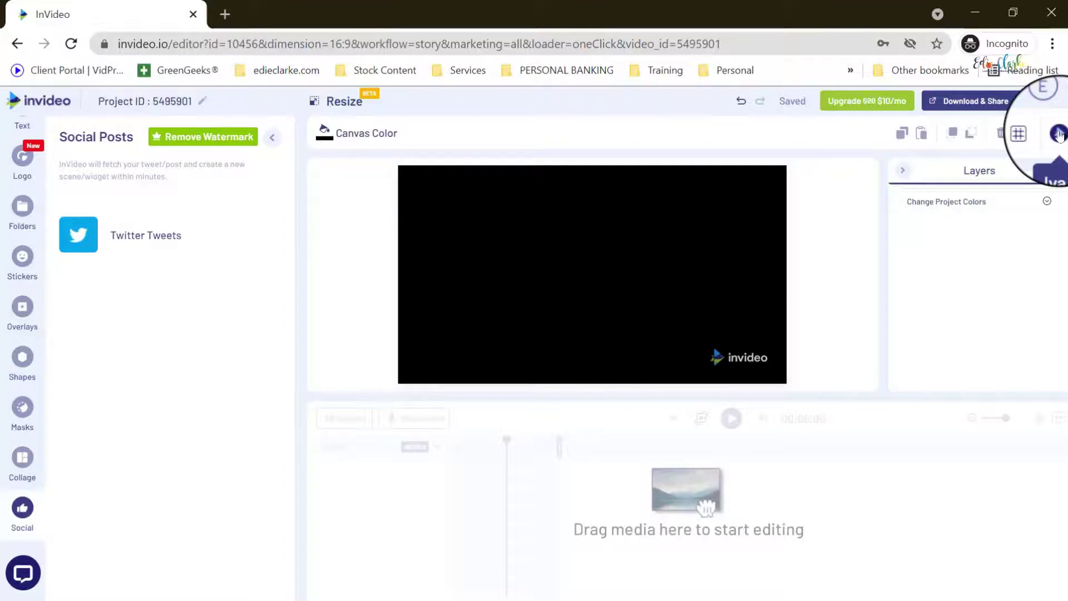
{"action": "left_click", "coordinate": [1058, 134]}
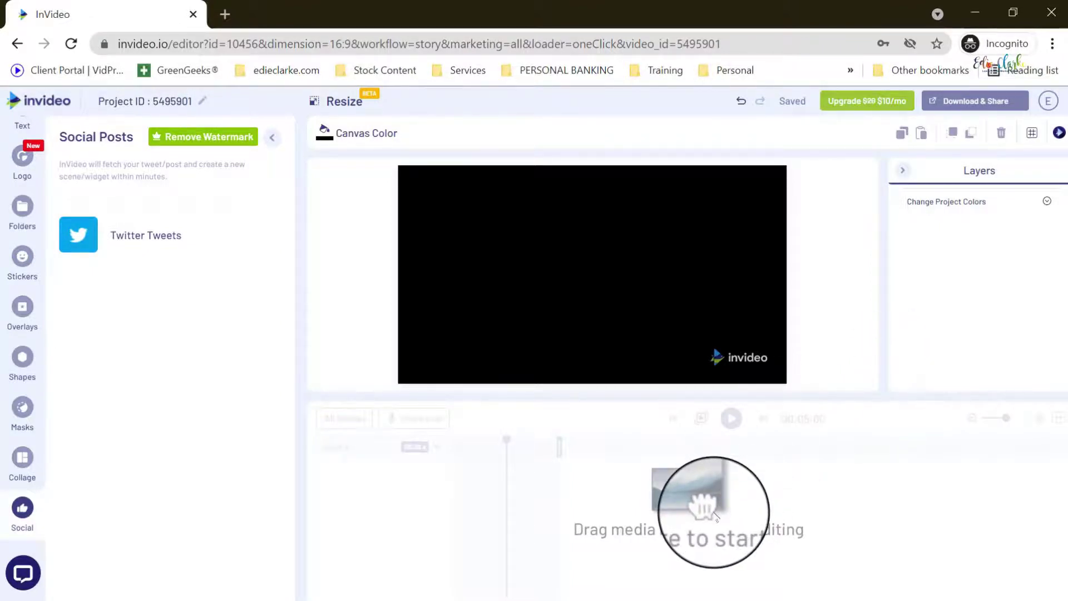
{"action": "left_click", "coordinate": [272, 138]}
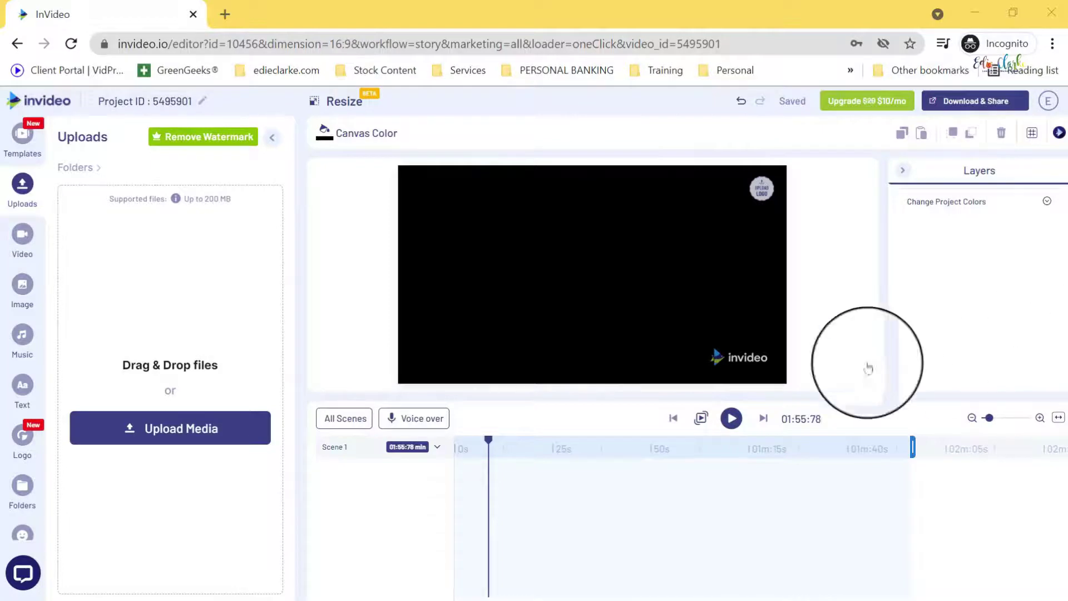
- Upload the ten clips Invideo 1 to Invideo 10 from the Invideo 1 folder inside Documents > Camtasia
{"action": "left_click", "coordinate": [162, 429]}
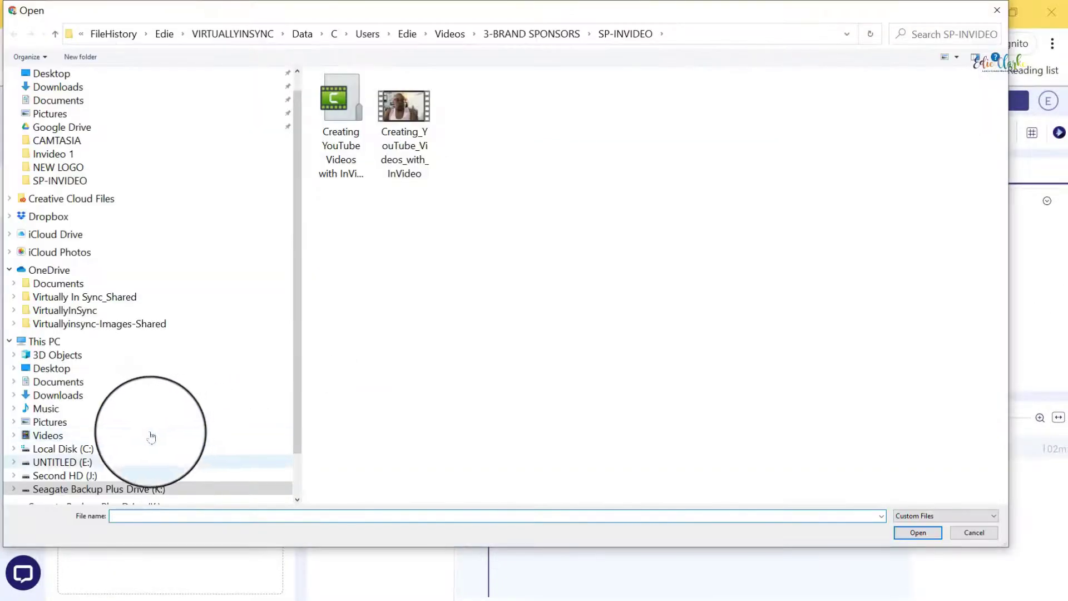
{"action": "left_click", "coordinate": [50, 435]}
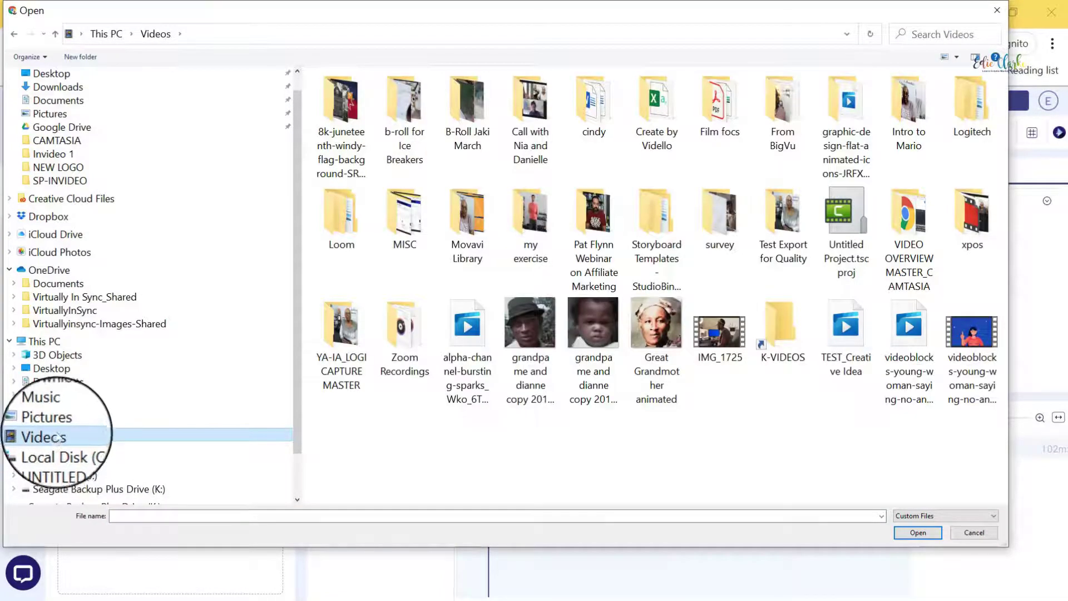
{"action": "left_click", "coordinate": [80, 384]}
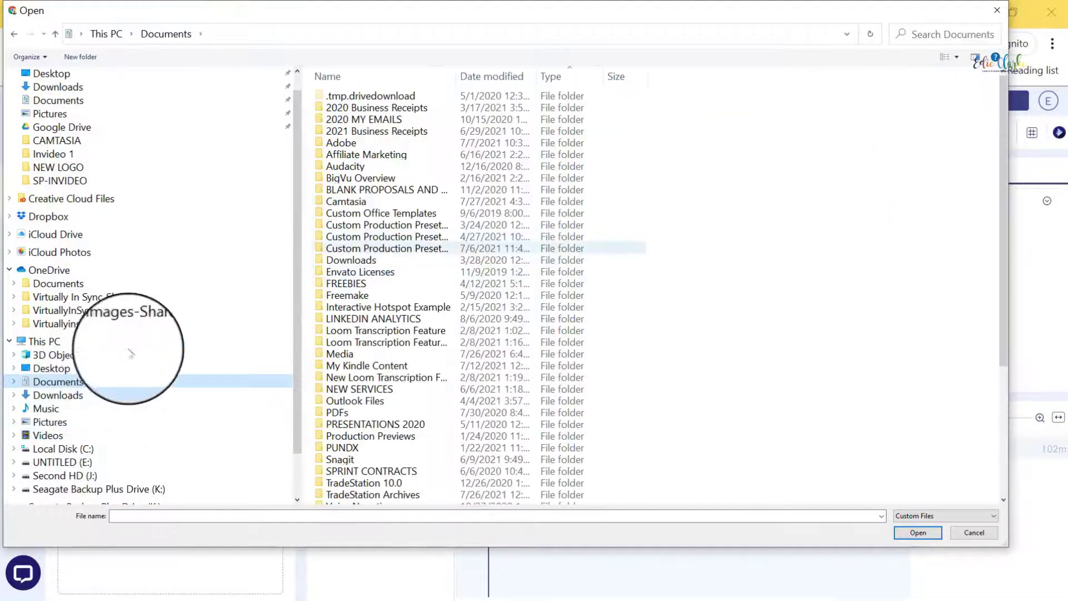
{"action": "double_click", "coordinate": [351, 202]}
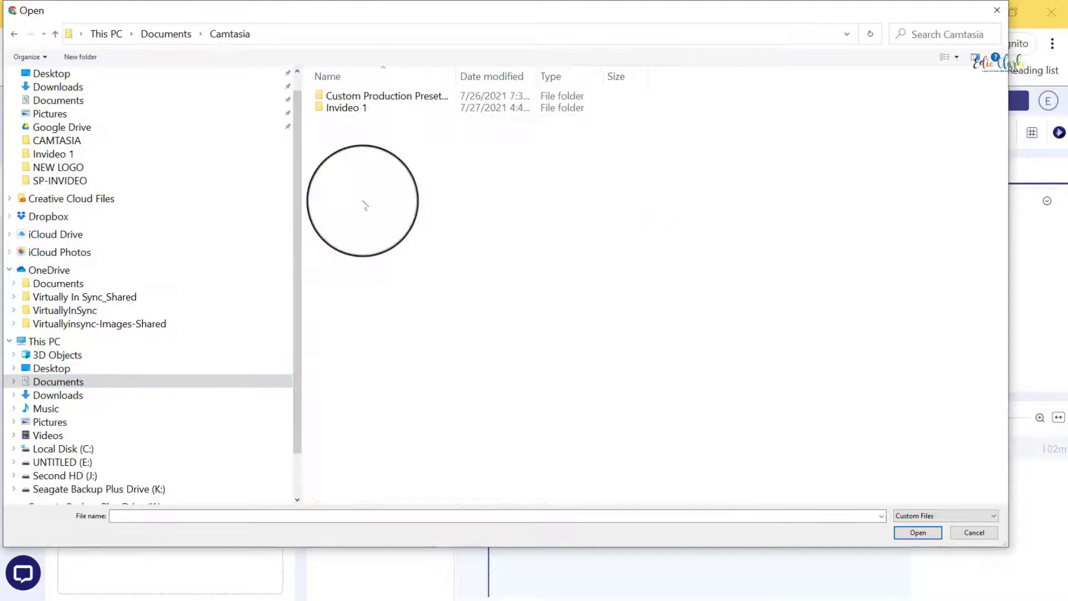
{"action": "double_click", "coordinate": [364, 108]}
{"action": "left_click_drag", "start_coordinate": [946, 189], "coordinate": [304, 103]}
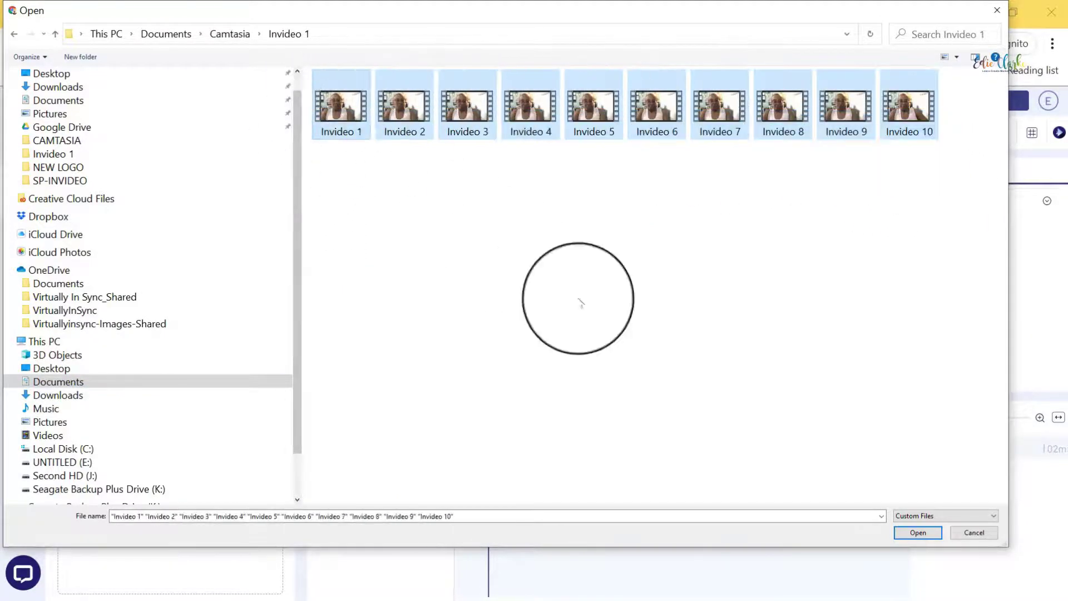
{"action": "left_click", "coordinate": [918, 532]}
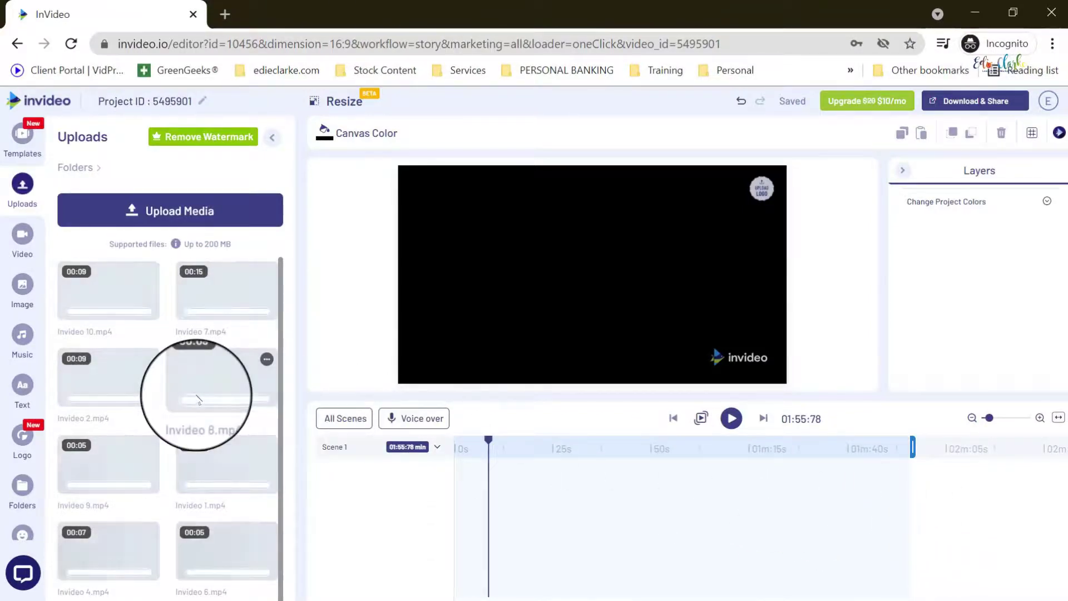
- Place the clips Invideo 1 to Invideo 4 in order as the first four scenes, using their full length
{"action": "left_click_drag", "start_coordinate": [215, 402], "coordinate": [512, 501]}
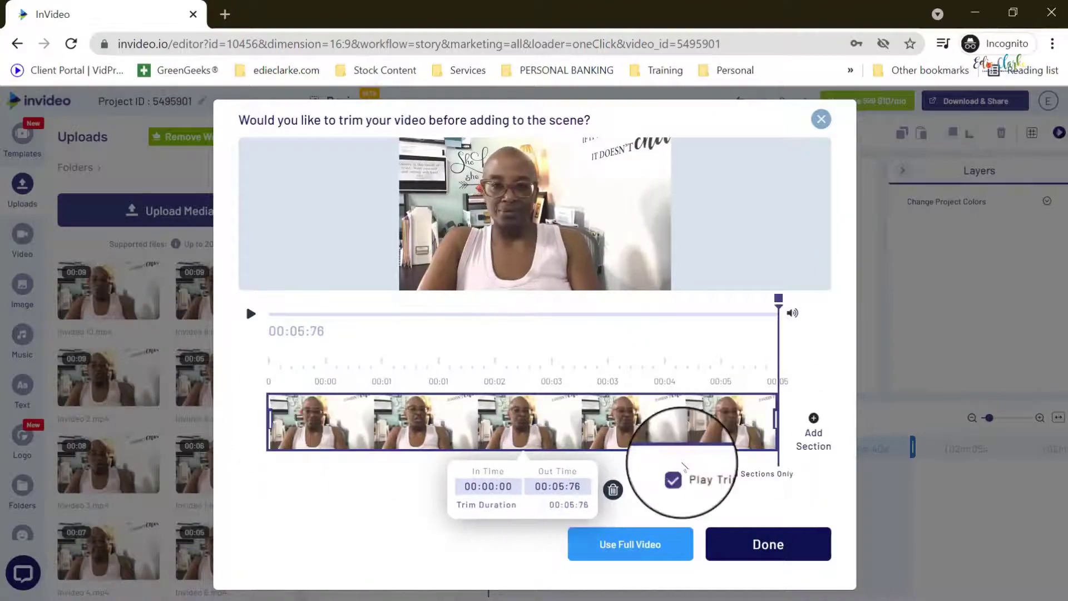
{"action": "left_click", "coordinate": [763, 545]}
{"action": "left_click_drag", "start_coordinate": [108, 376], "coordinate": [345, 525]}
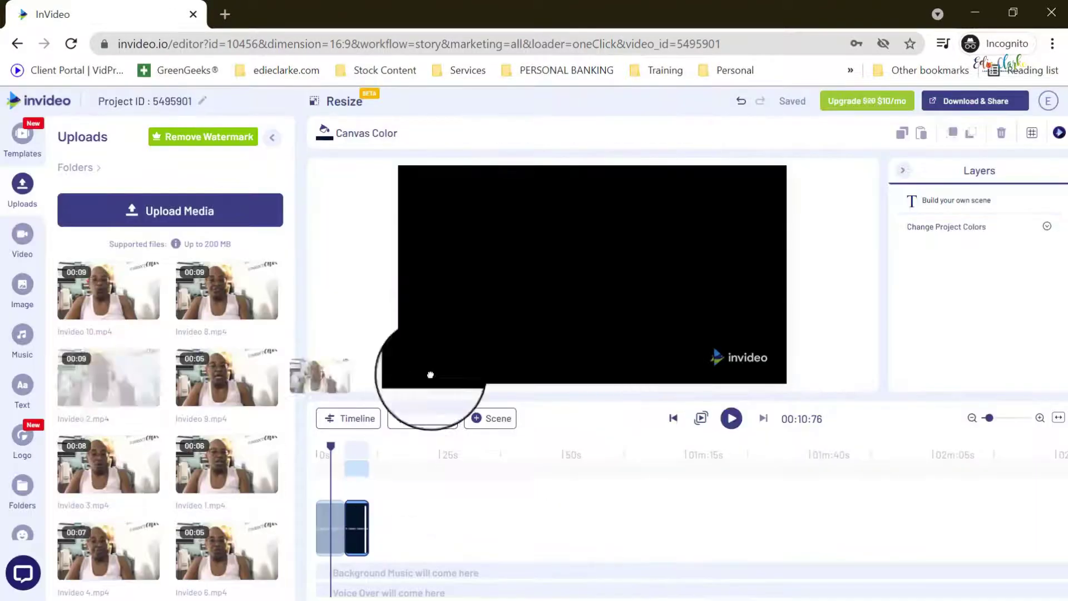
{"action": "left_click", "coordinate": [645, 544]}
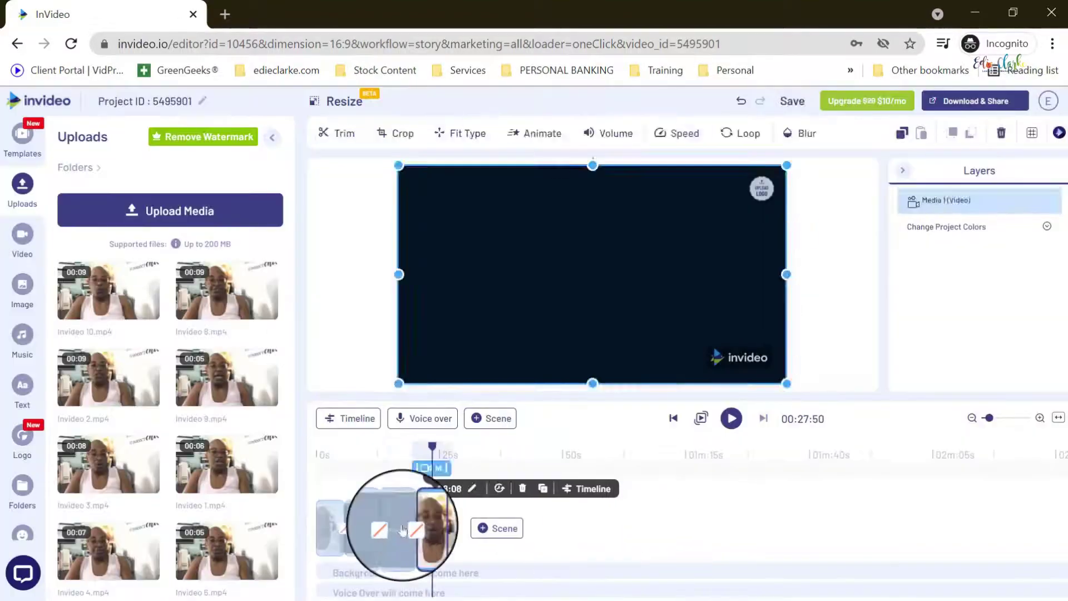
{"action": "left_click", "coordinate": [406, 525]}
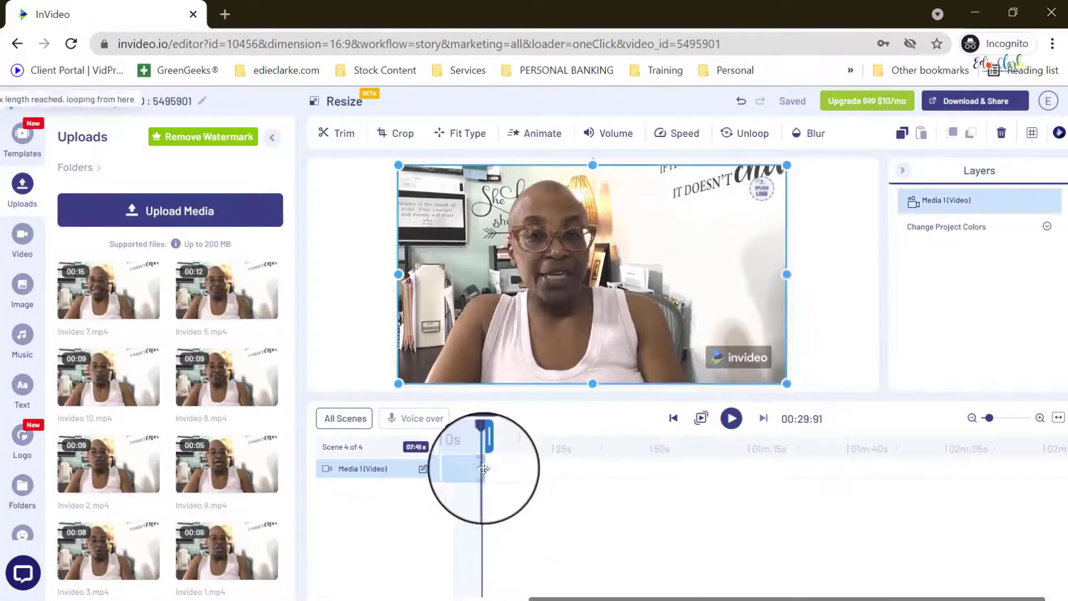
{"action": "left_click", "coordinate": [346, 419]}
- Append scenes 5 to 7 with the clips Invideo 5, Invideo 6 and Invideo 7, and play back the result
{"action": "left_click", "coordinate": [516, 528]}
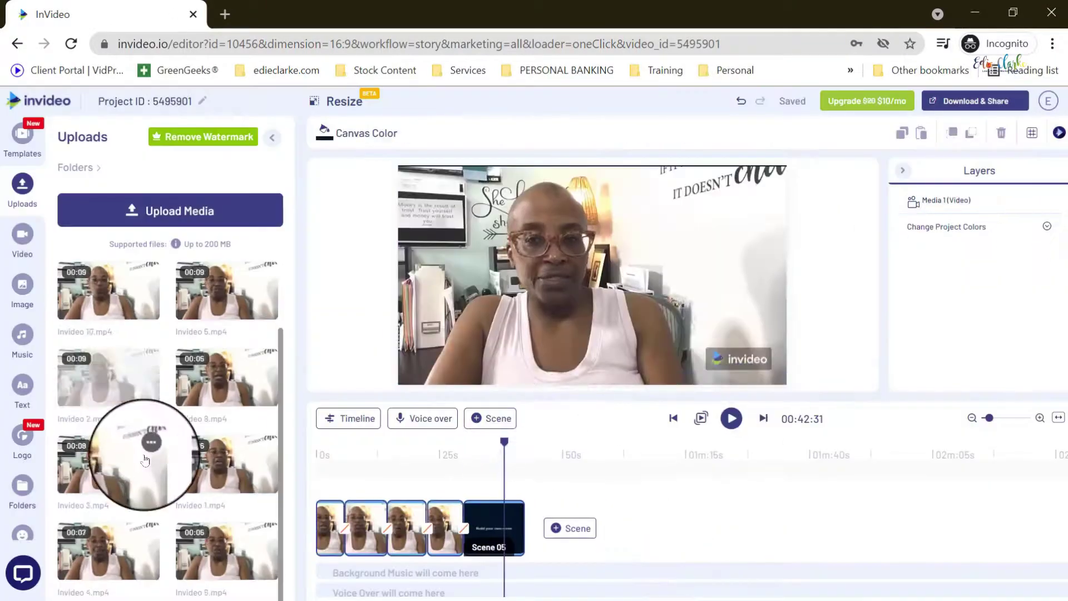
{"action": "left_click_drag", "start_coordinate": [145, 459], "coordinate": [484, 500]}
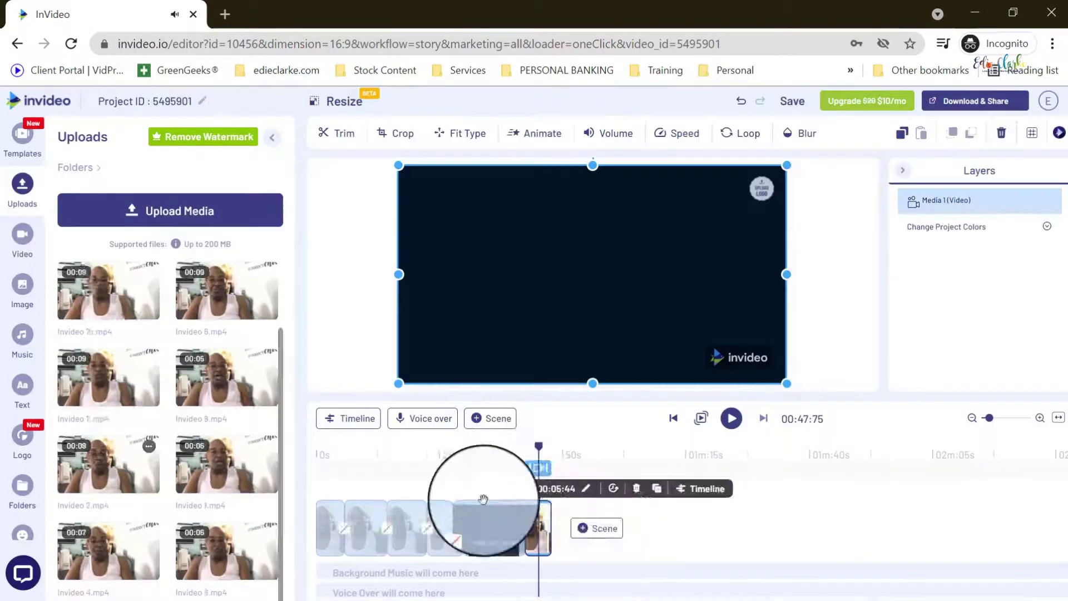
{"action": "left_click", "coordinate": [768, 549]}
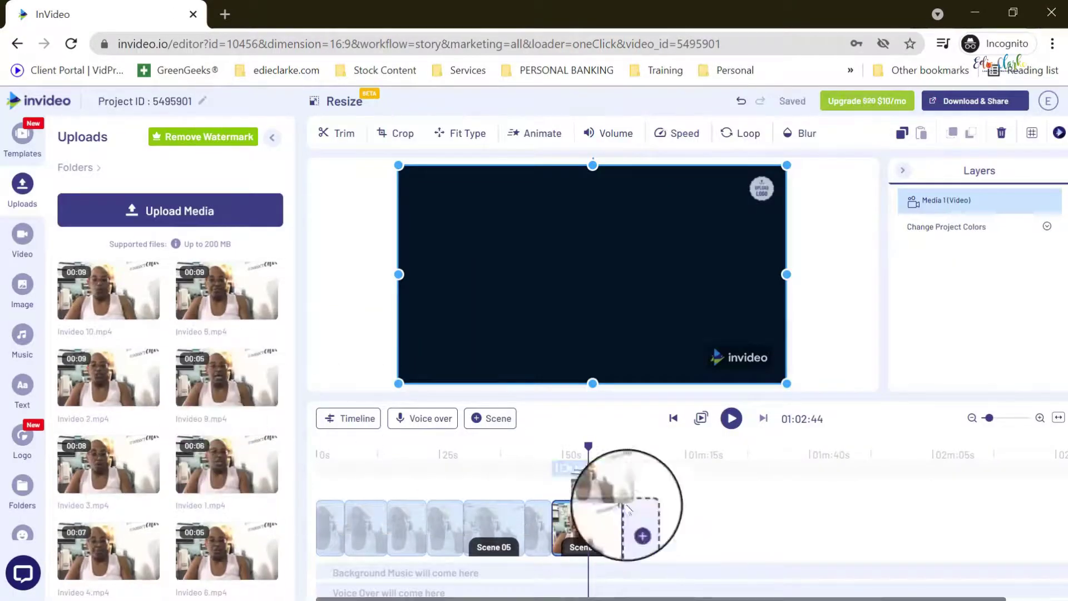
{"action": "left_click", "coordinate": [567, 445]}
{"action": "left_click", "coordinate": [723, 422]}
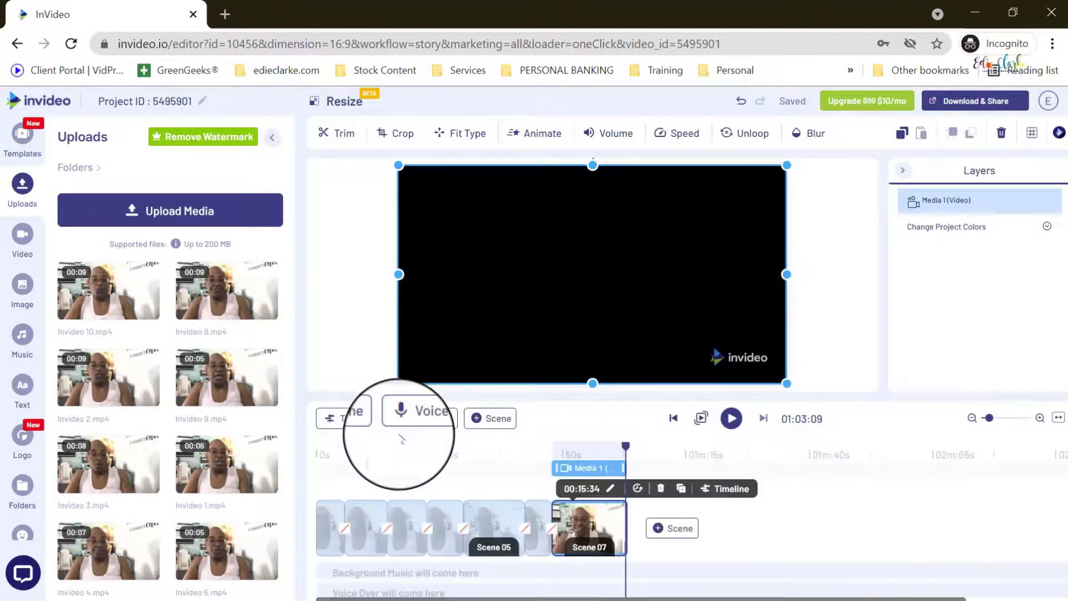
- Append scenes 8 to 10 with the clips Invideo 8, Invideo 9 and Invideo 10 at full length
{"action": "left_click", "coordinate": [672, 528]}
{"action": "left_click", "coordinate": [261, 320]}
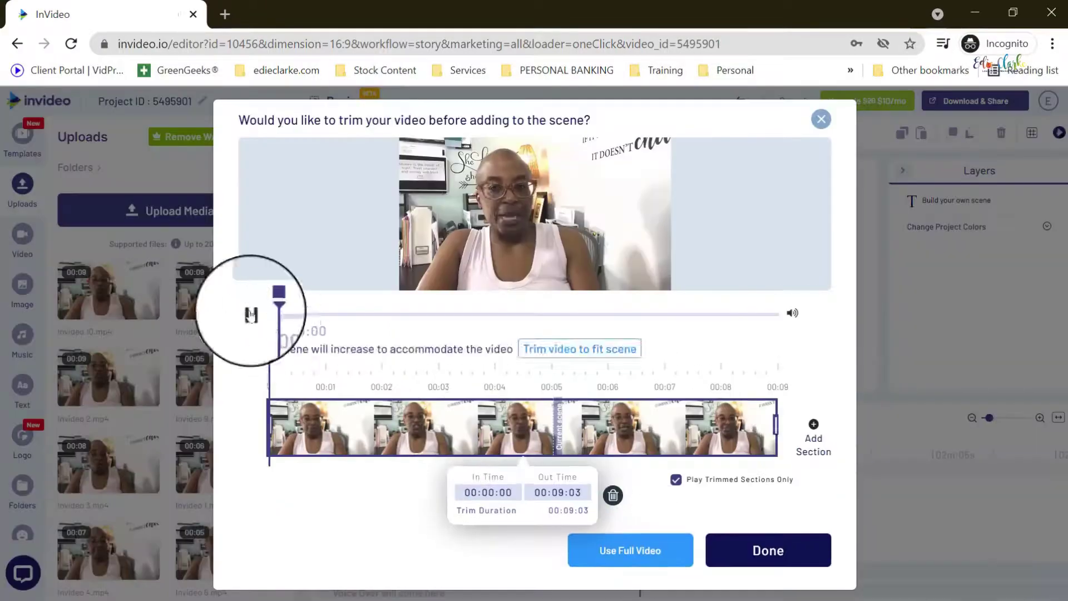
{"action": "left_click", "coordinate": [767, 549]}
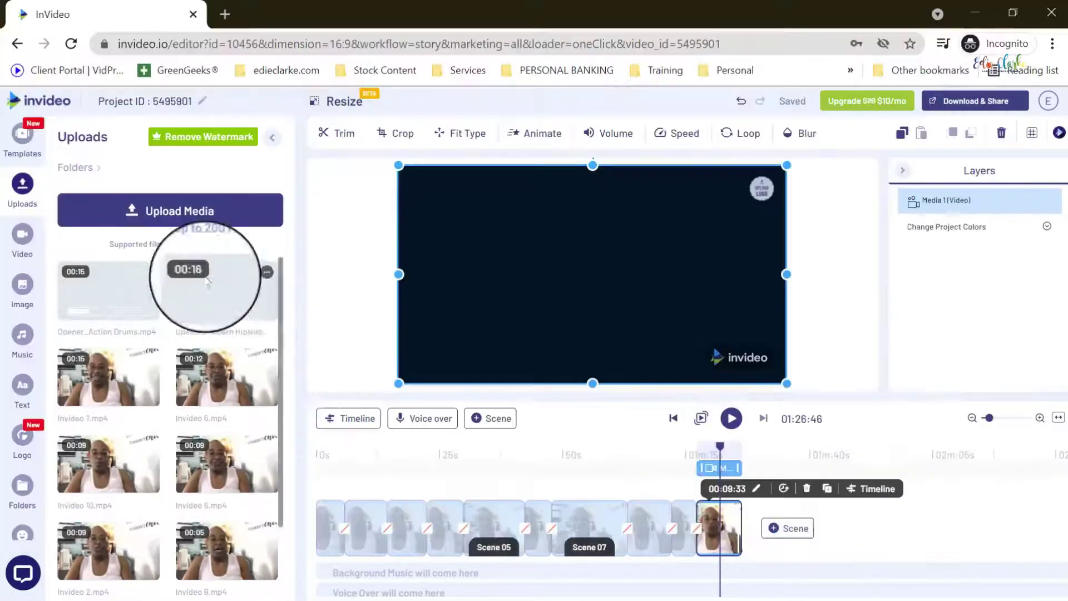
- Play back the sixth scene on the scene timeline and pause it
{"action": "left_click", "coordinate": [731, 420]}
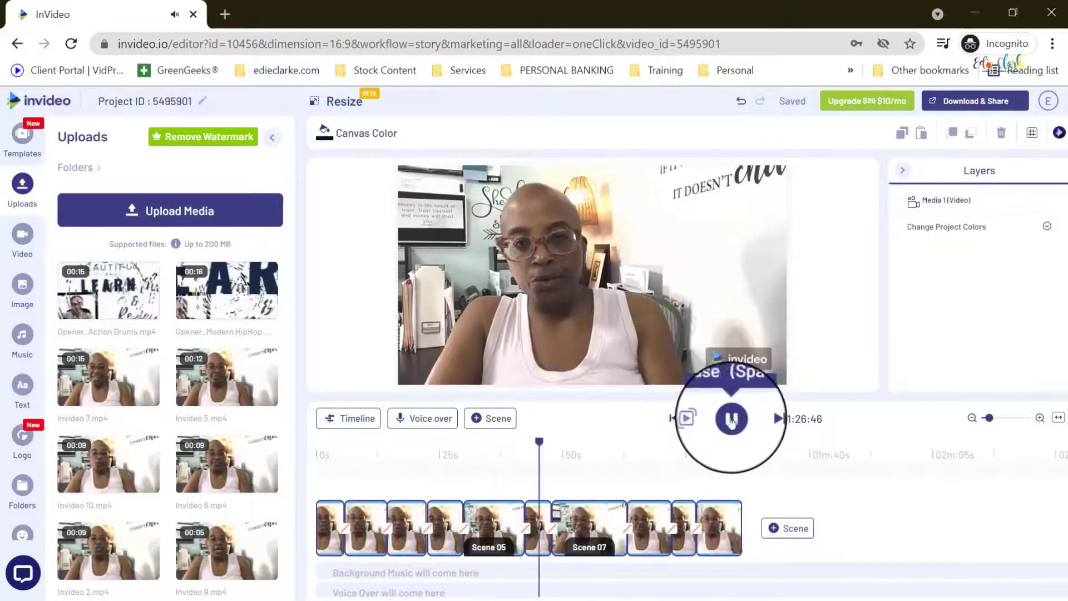
{"action": "left_click", "coordinate": [365, 421]}
{"action": "left_click", "coordinate": [370, 423]}
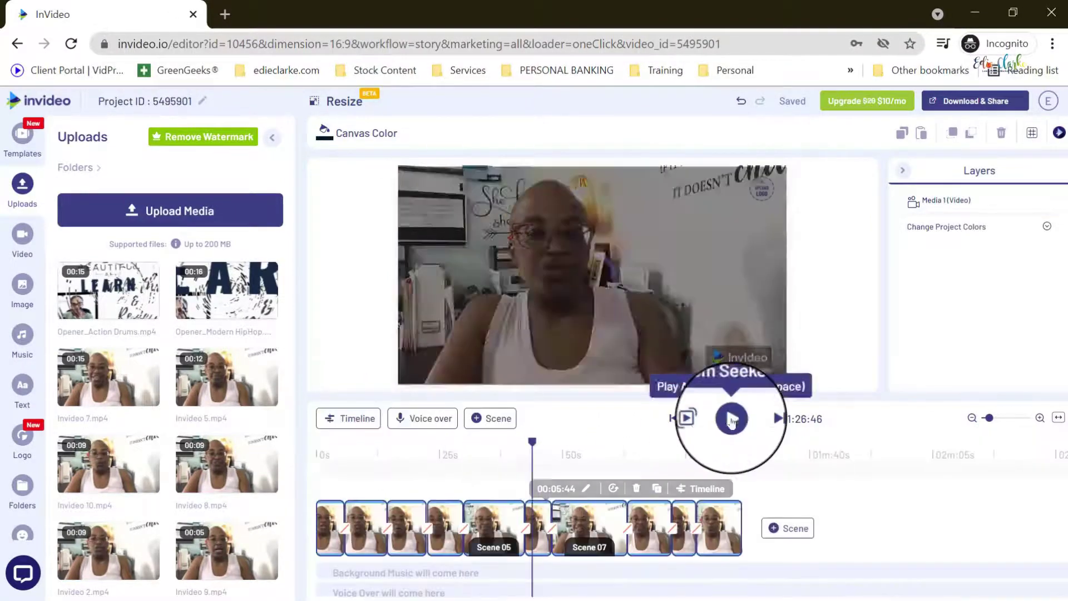
- Insert a trimmed Opener_Modern HipHop clip as a new scene after scene 6, and open scene 6 to review it
{"action": "left_click", "coordinate": [566, 544]}
{"action": "left_click", "coordinate": [252, 317]}
{"action": "left_click", "coordinate": [715, 313]}
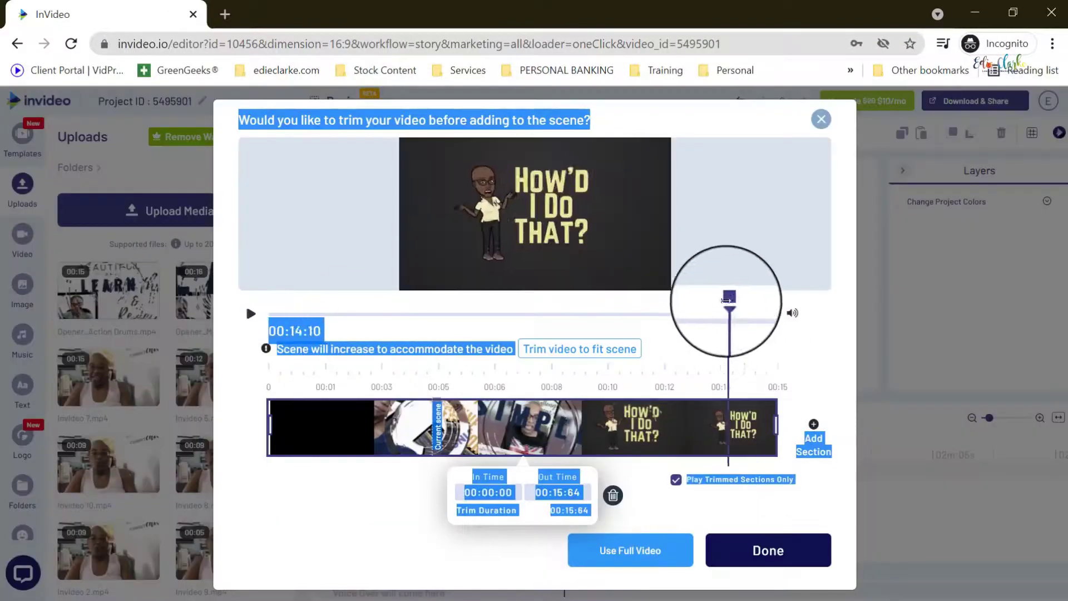
{"action": "left_click", "coordinate": [251, 314]}
{"action": "left_click", "coordinate": [768, 550]}
{"action": "left_click", "coordinate": [537, 542]}
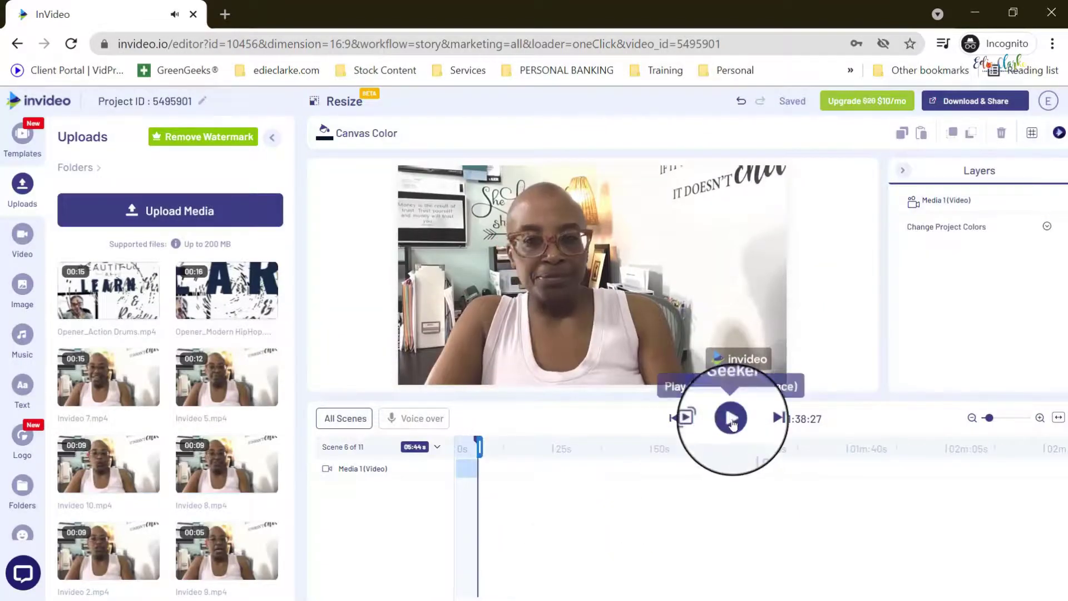
- Upload the End Screen Option 2.2 video from the FINALS folder inside My End Screens
{"action": "left_click", "coordinate": [206, 219]}
{"action": "left_click", "coordinate": [698, 35]}
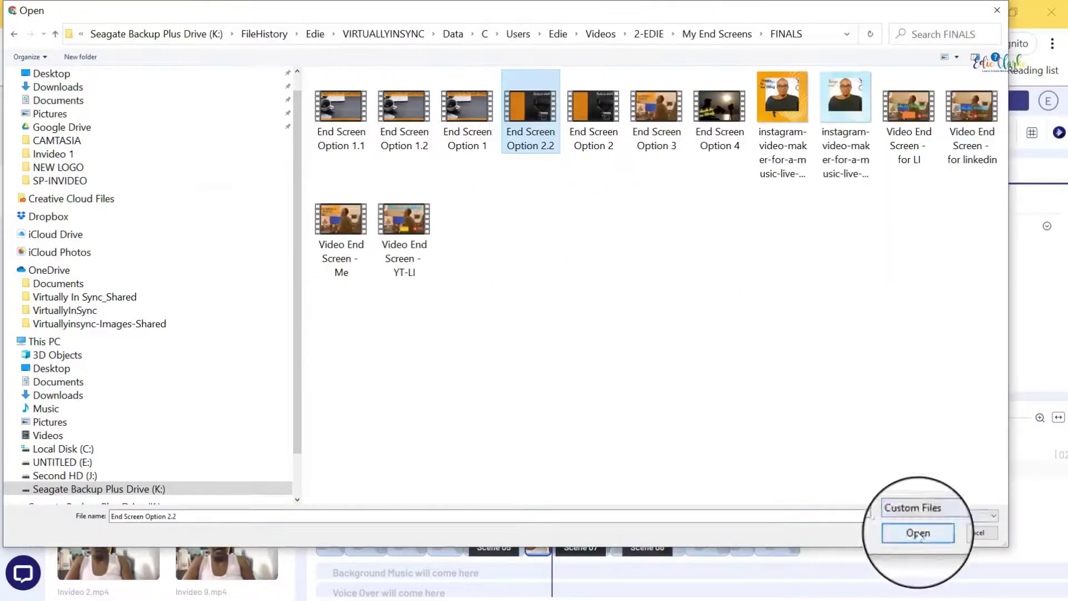
{"action": "left_click", "coordinate": [918, 533]}
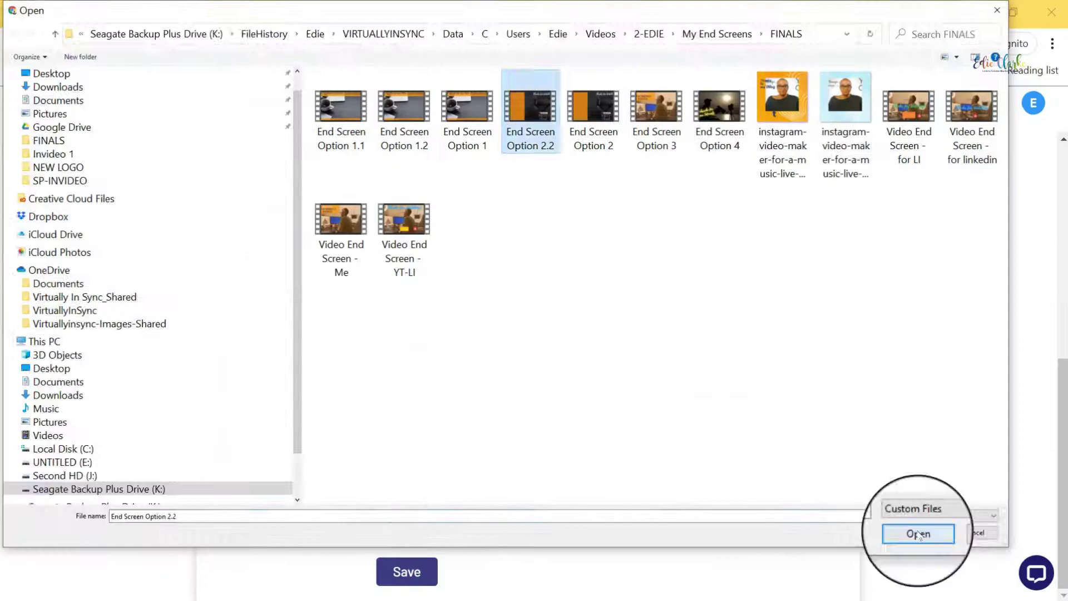
{"action": "left_click", "coordinate": [918, 533]}
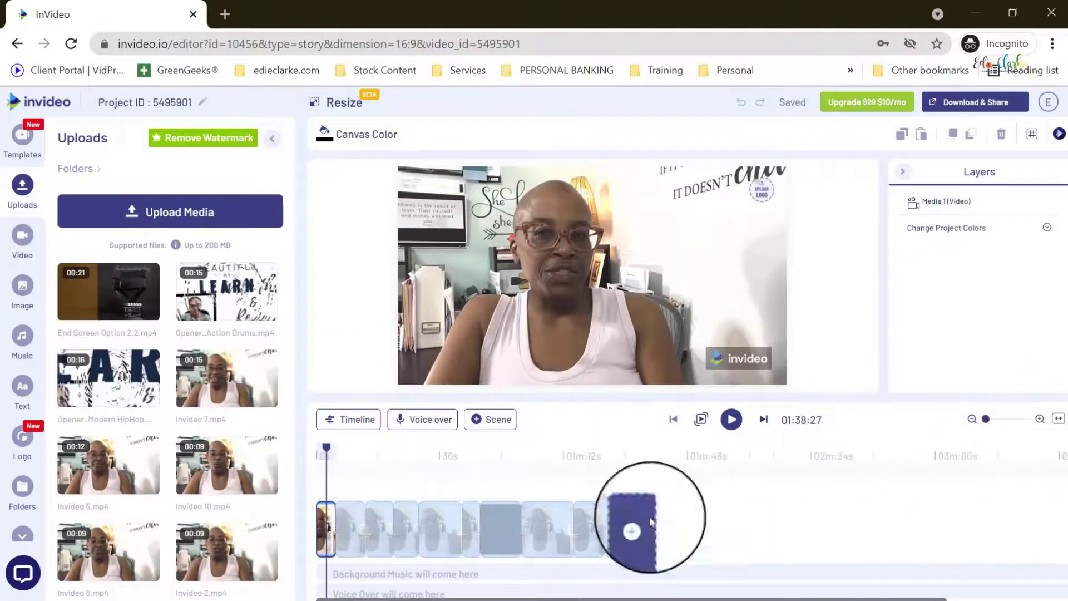
- Browse the transitions offered between scene 1 and scene 2
{"action": "left_click", "coordinate": [1006, 419]}
{"action": "left_click", "coordinate": [497, 531]}
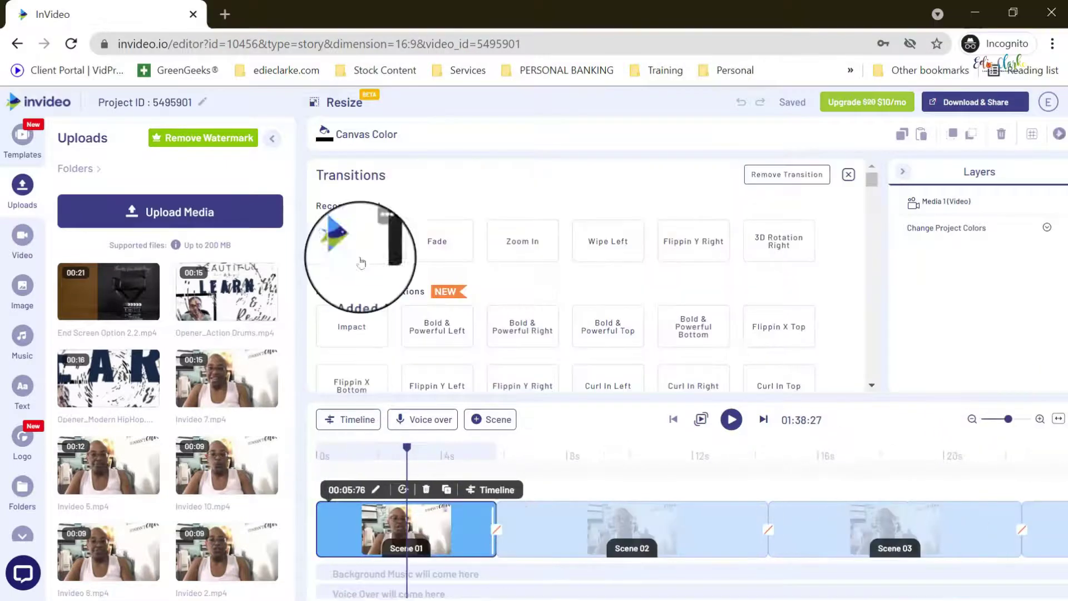
{"action": "scroll", "coordinate": [610, 254], "scroll_direction": "down", "scroll_amount": 10}
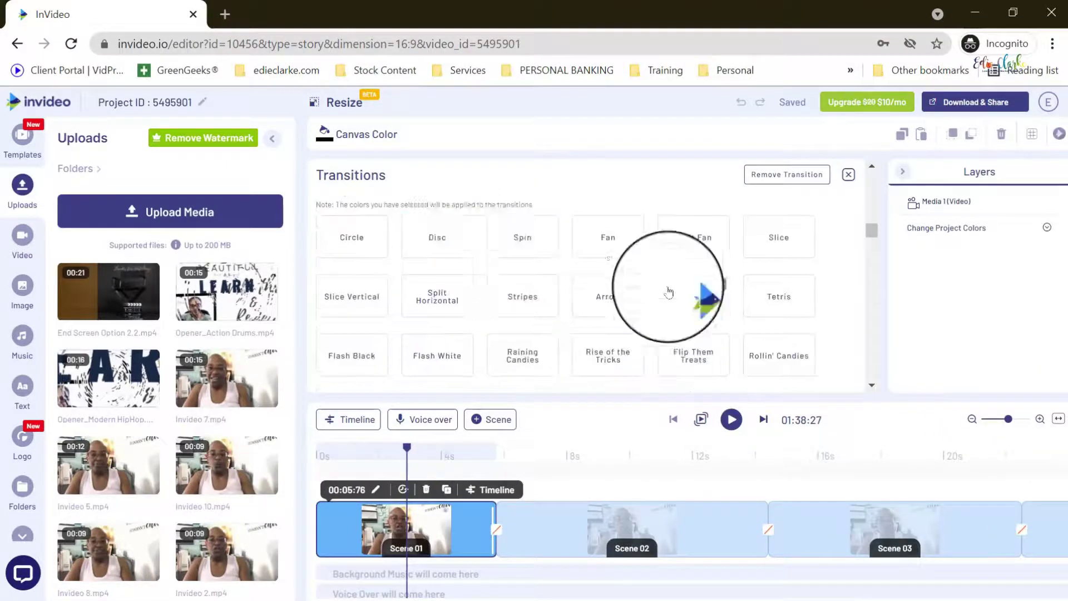
{"action": "left_click_drag", "start_coordinate": [872, 295], "coordinate": [870, 179]}
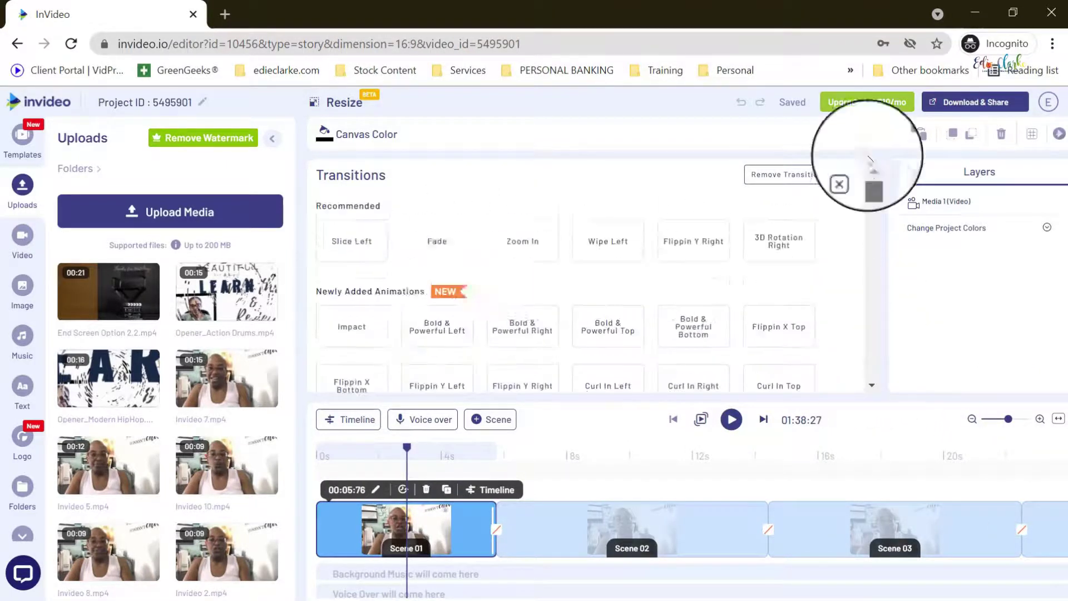
- Apply a transition on each side of the opener in scene 7, between scenes 6 and 7 and scenes 7 and 8
{"action": "left_click_drag", "start_coordinate": [1008, 418], "coordinate": [996, 421]}
{"action": "left_click", "coordinate": [763, 519]}
{"action": "left_click", "coordinate": [692, 501]}
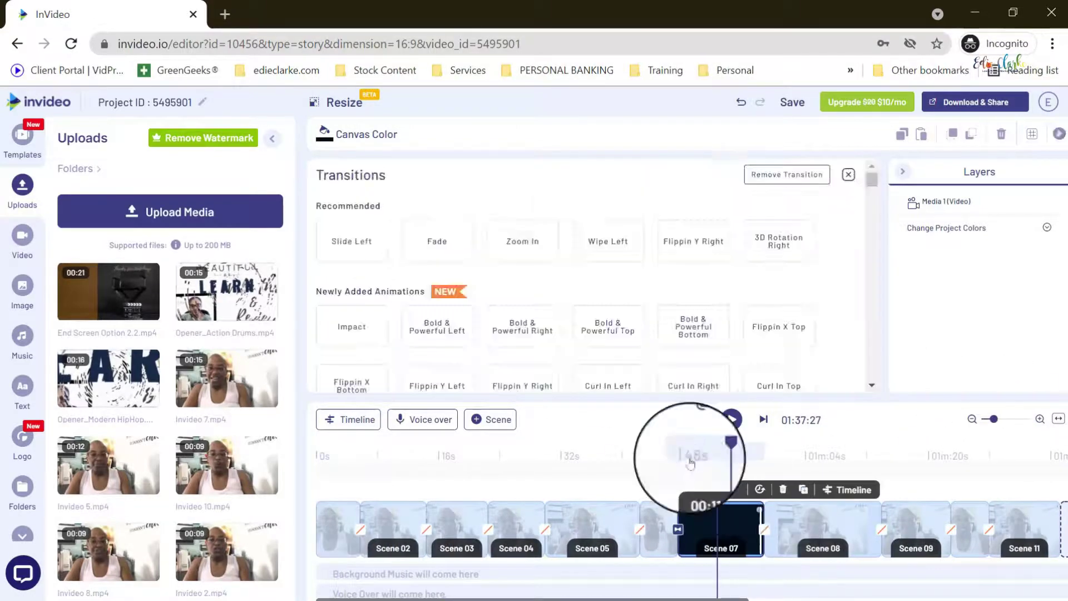
{"action": "key", "text": "Delete"}
{"action": "left_click", "coordinate": [435, 385]}
- Play back scene 8 on its own timeline and shorten the scene to 00:14:66
{"action": "left_click", "coordinate": [649, 450]}
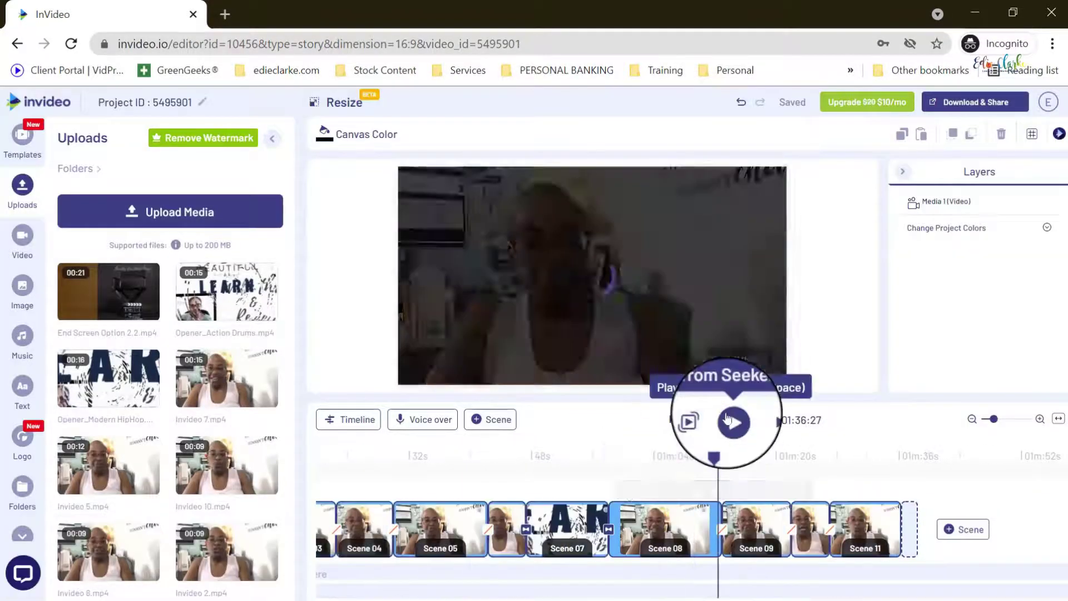
{"action": "left_click", "coordinate": [732, 420]}
{"action": "double_click", "coordinate": [665, 517]}
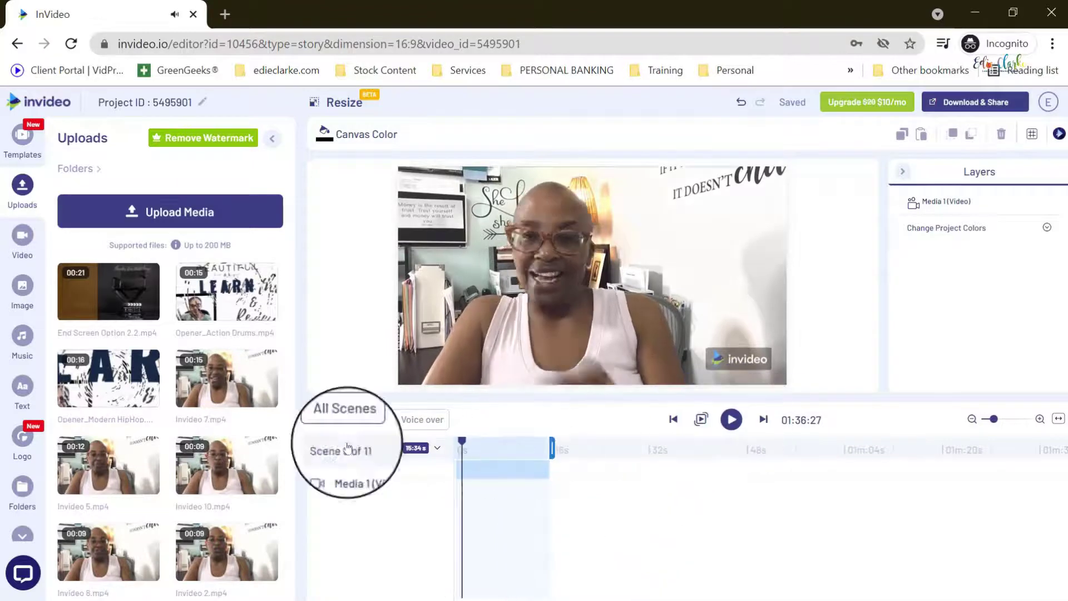
{"action": "left_click", "coordinate": [731, 419]}
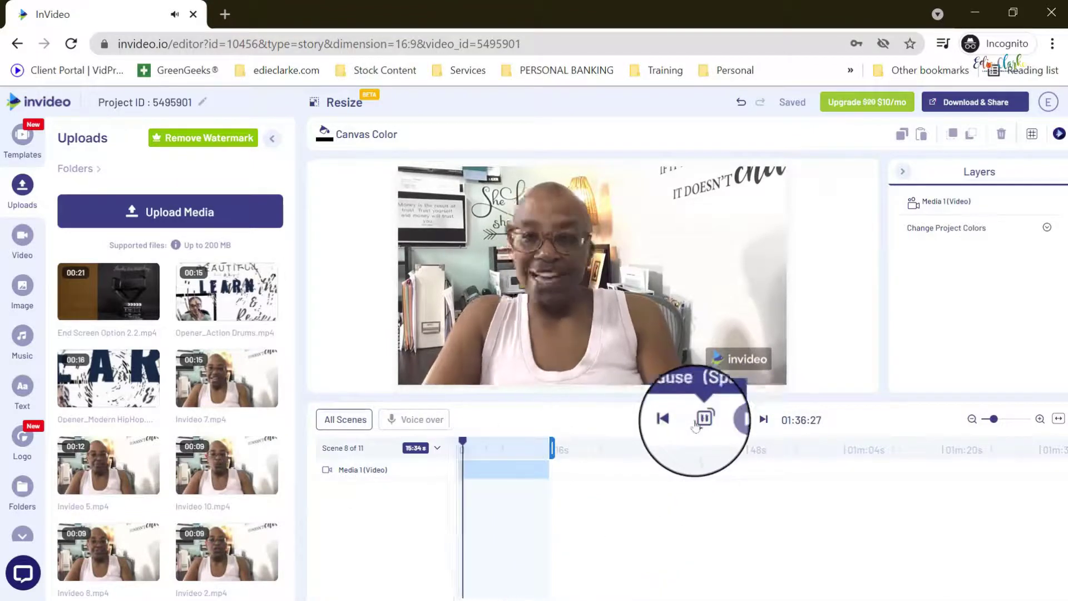
{"action": "left_click", "coordinate": [731, 419]}
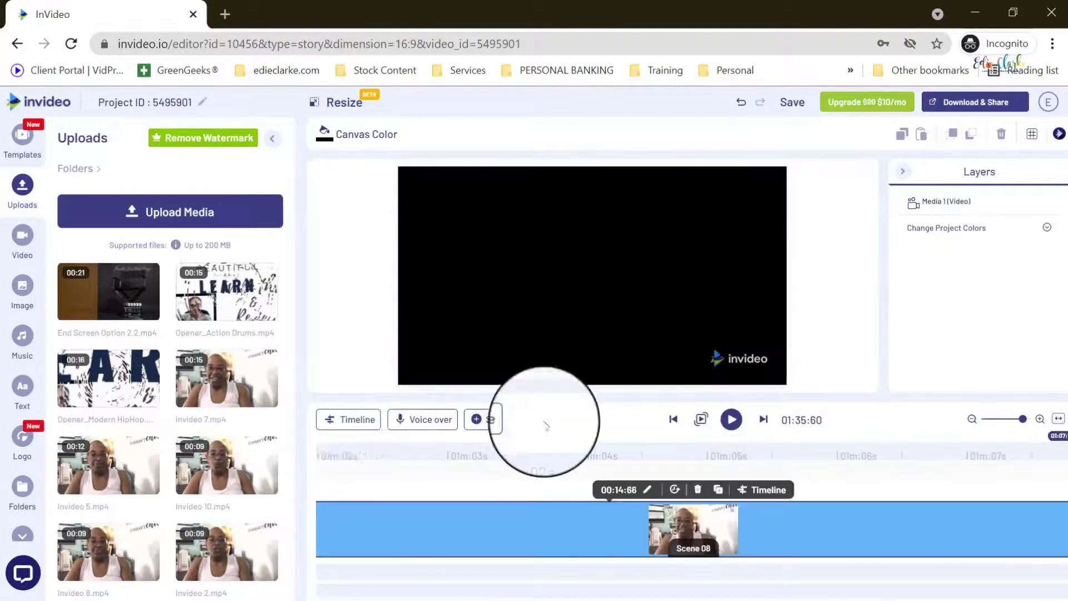
{"action": "left_click", "coordinate": [730, 421]}
- Crop the video in scene 9 to a tighter frame that cuts off its right side and thin top and bottom strips, and return to all scenes
{"action": "left_click", "coordinate": [703, 528]}
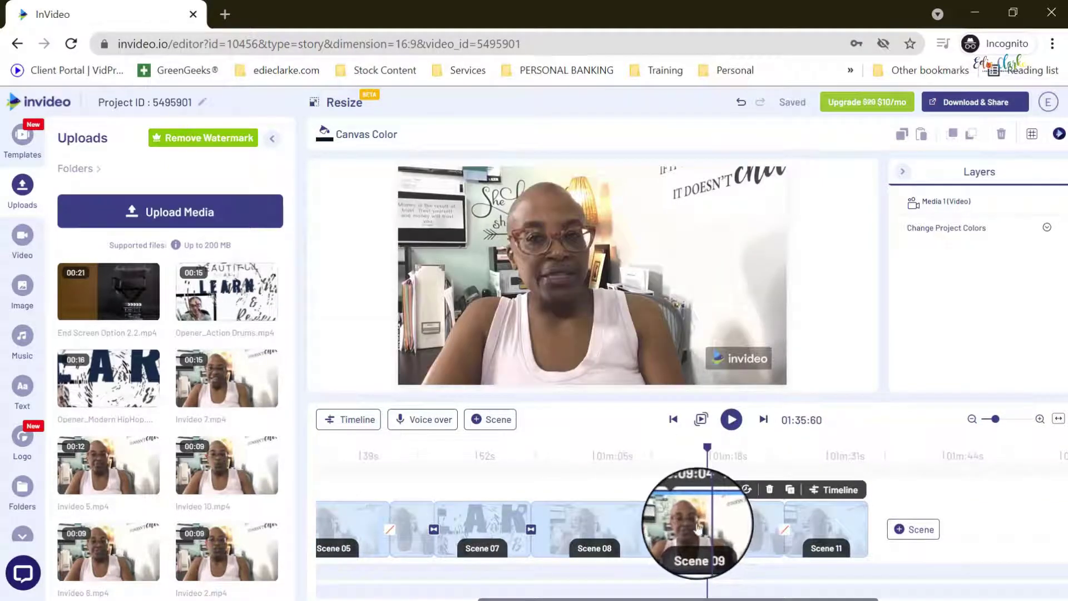
{"action": "double_click", "coordinate": [698, 528]}
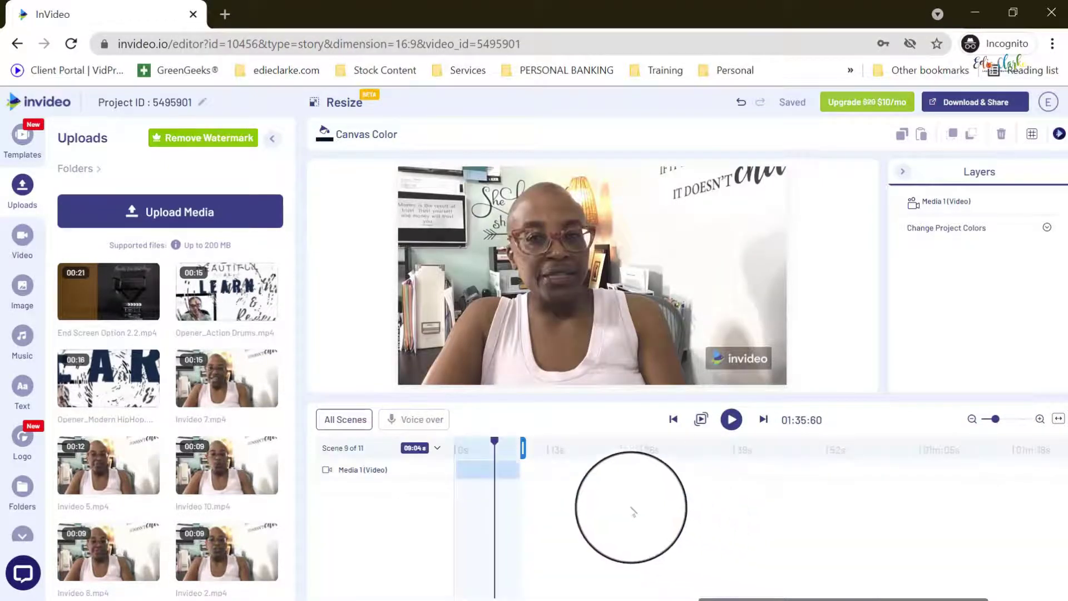
{"action": "left_click", "coordinate": [490, 472]}
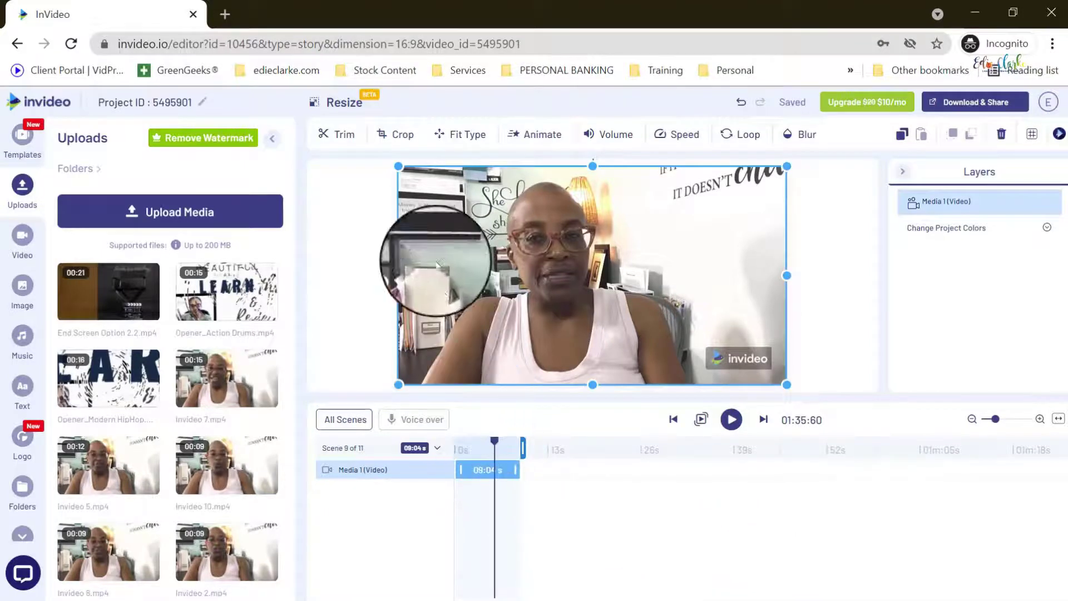
{"action": "left_click", "coordinate": [402, 134]}
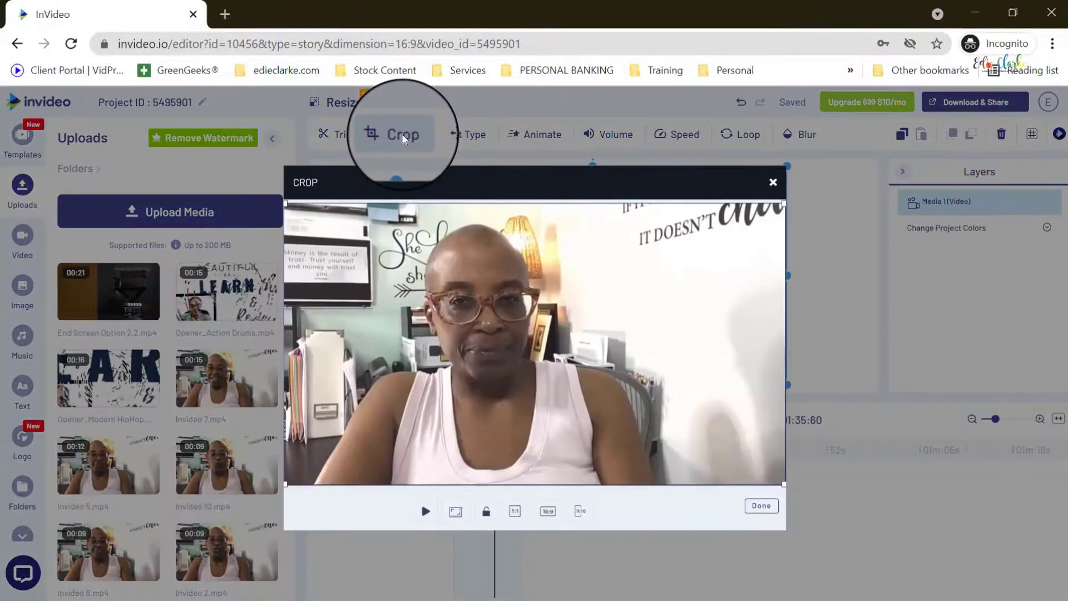
{"action": "left_click_drag", "start_coordinate": [286, 483], "coordinate": [316, 448]}
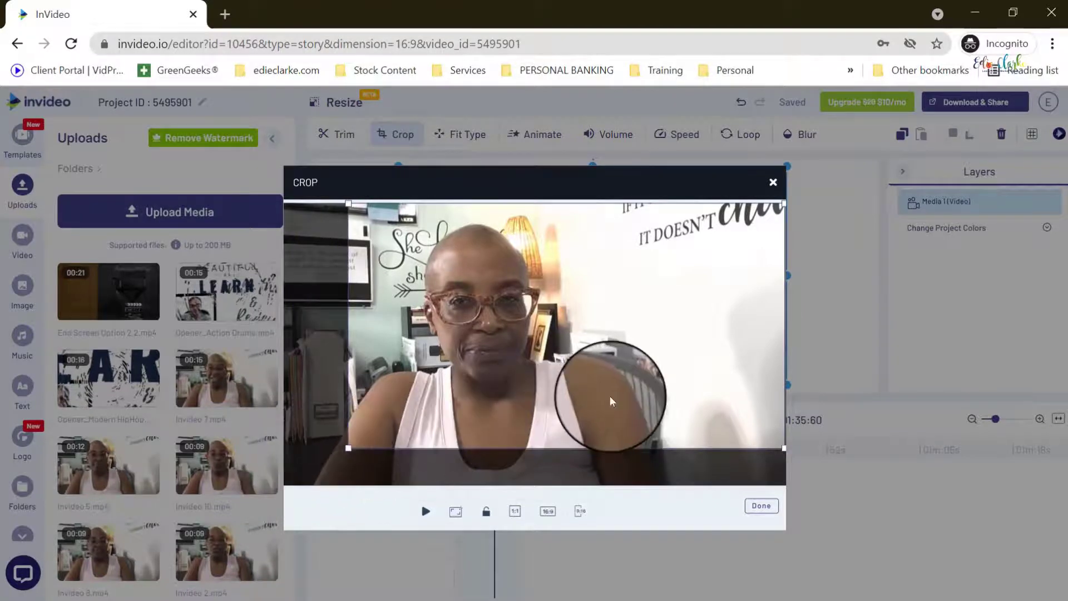
{"action": "left_click_drag", "start_coordinate": [608, 400], "coordinate": [524, 393]}
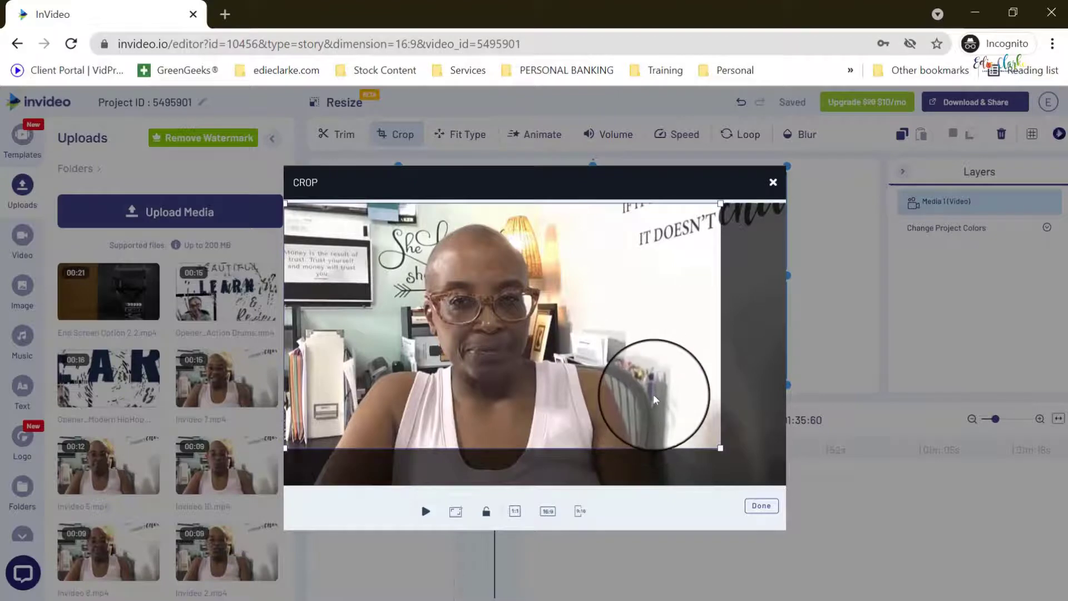
{"action": "left_click_drag", "start_coordinate": [655, 414], "coordinate": [652, 432]}
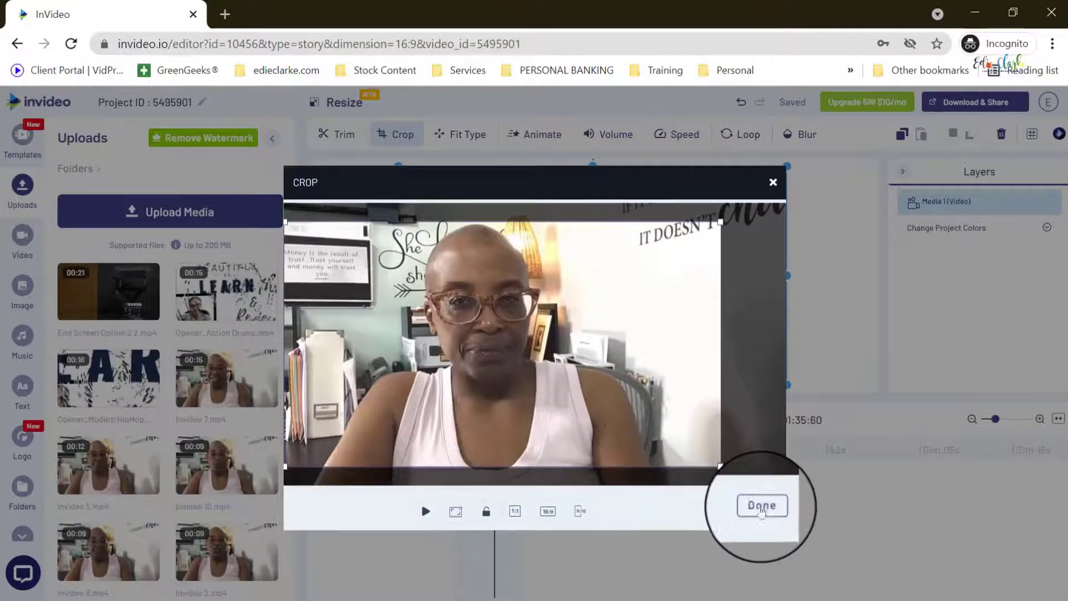
{"action": "left_click", "coordinate": [762, 506]}
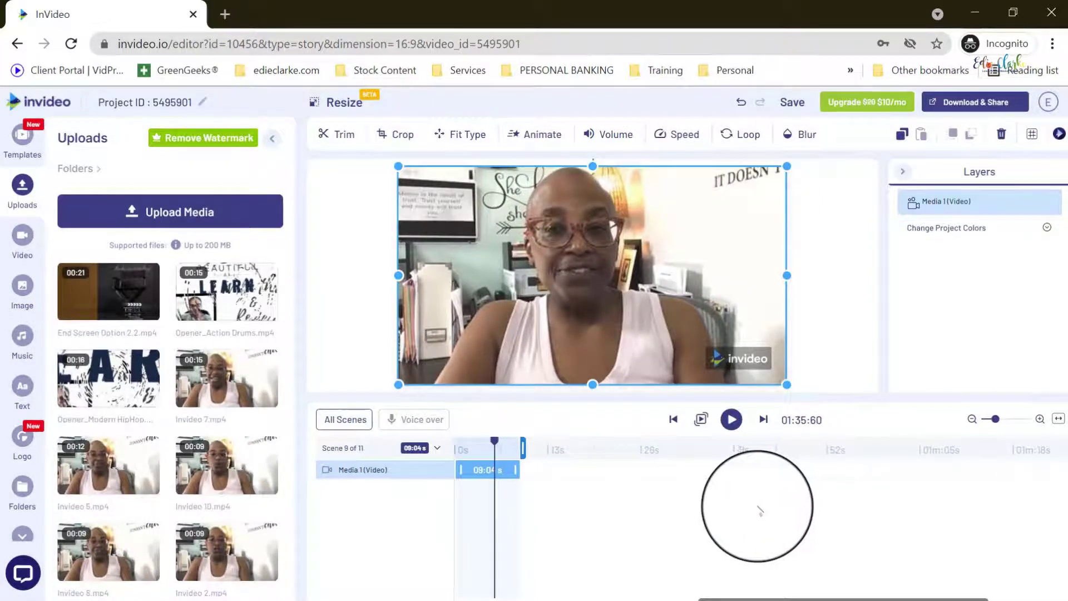
{"action": "left_click", "coordinate": [343, 419]}
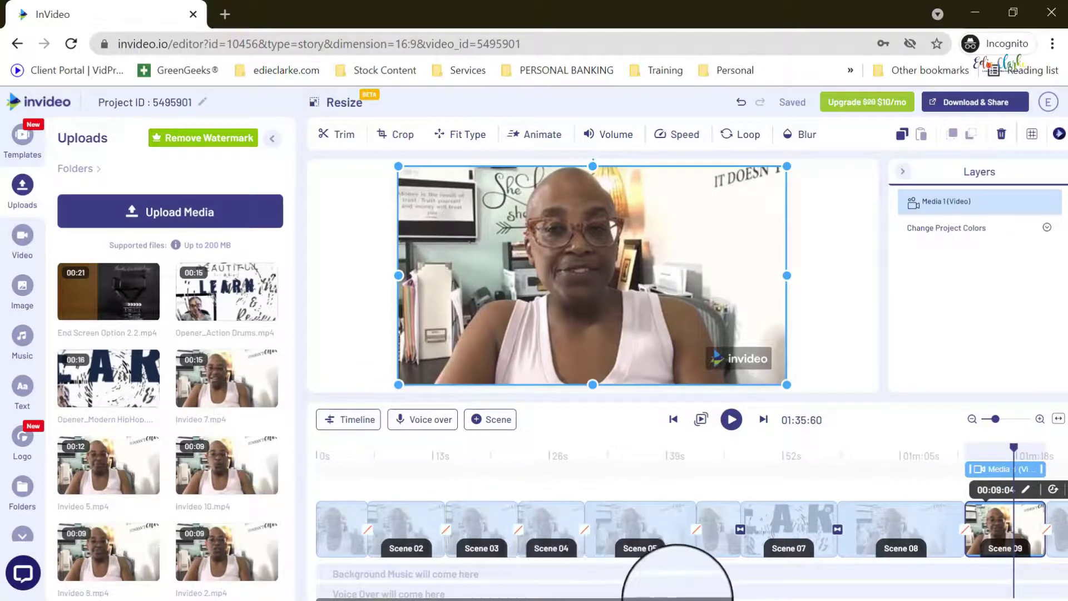
{"action": "left_click_drag", "start_coordinate": [677, 599], "coordinate": [885, 599]}
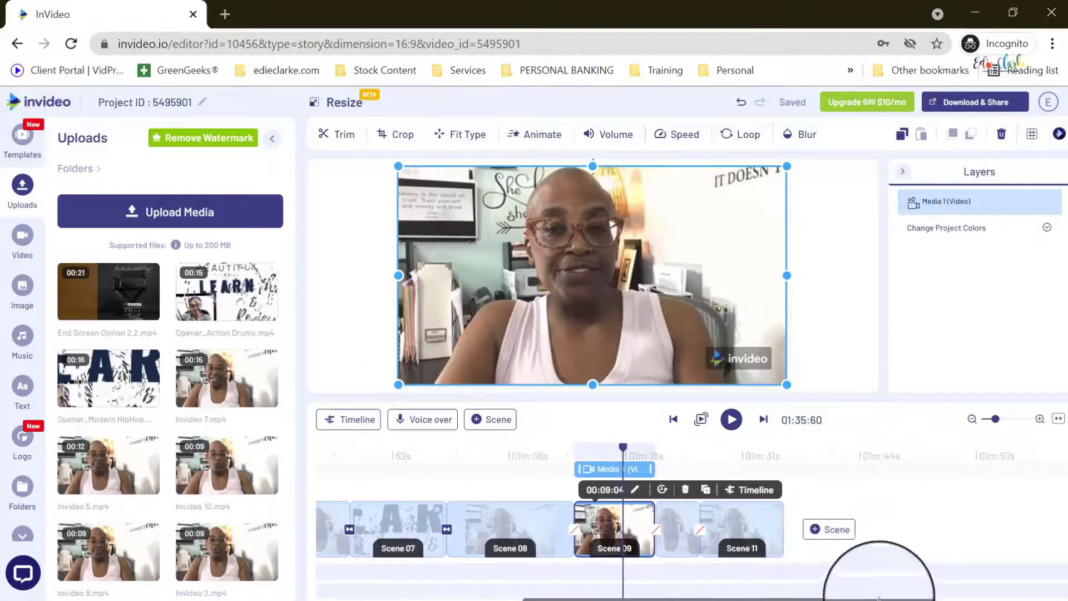
- Play back the cut from scene 10 into scene 11 twice, starting near the end of scene 10
{"action": "left_click", "coordinate": [673, 455]}
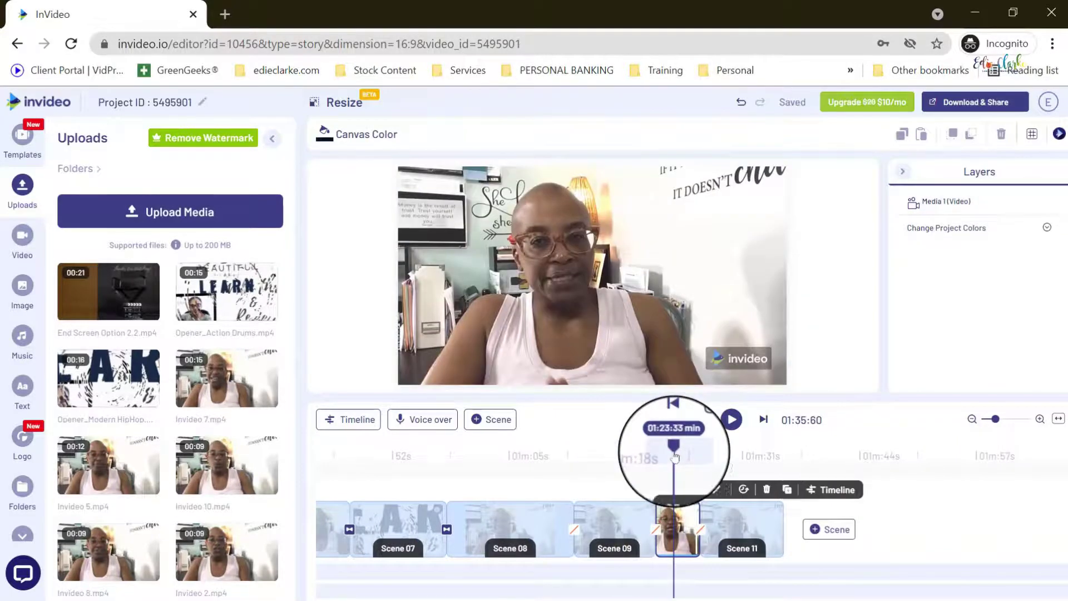
{"action": "mouse_move", "coordinate": [675, 456]}
{"action": "left_mouse_down"}
{"action": "mouse_move", "coordinate": [714, 457]}
{"action": "mouse_move", "coordinate": [687, 456]}
{"action": "left_mouse_up"}
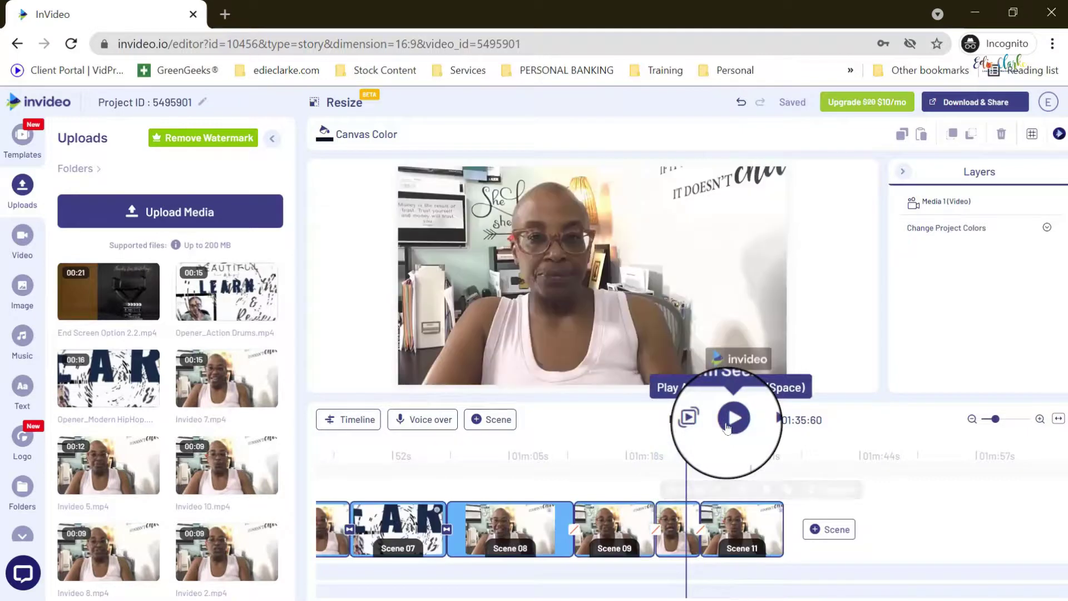
{"action": "left_click", "coordinate": [728, 425]}
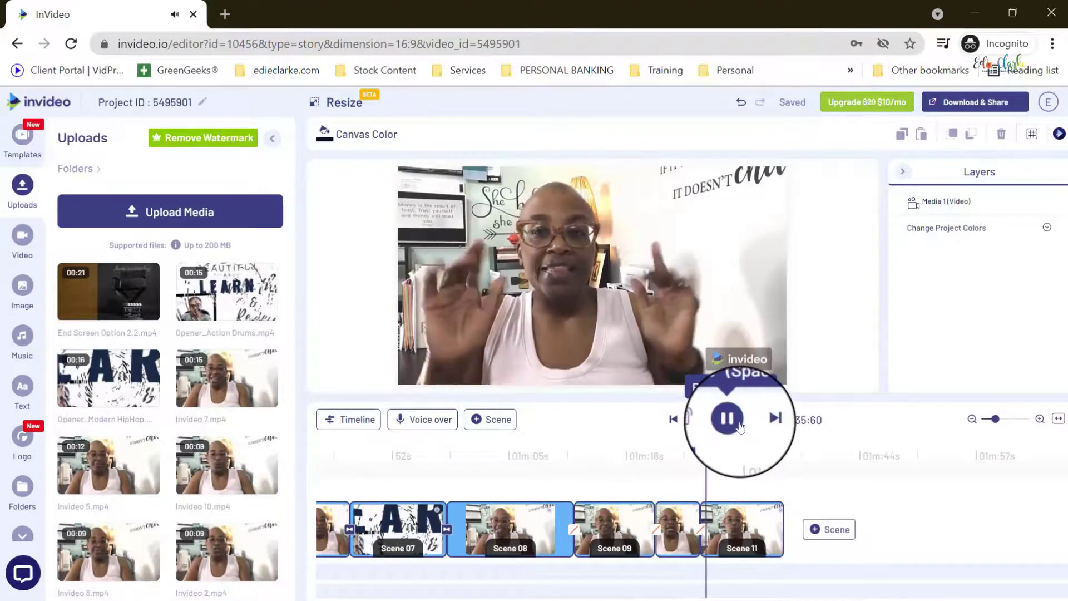
{"action": "left_click", "coordinate": [728, 418]}
{"action": "left_click", "coordinate": [686, 455]}
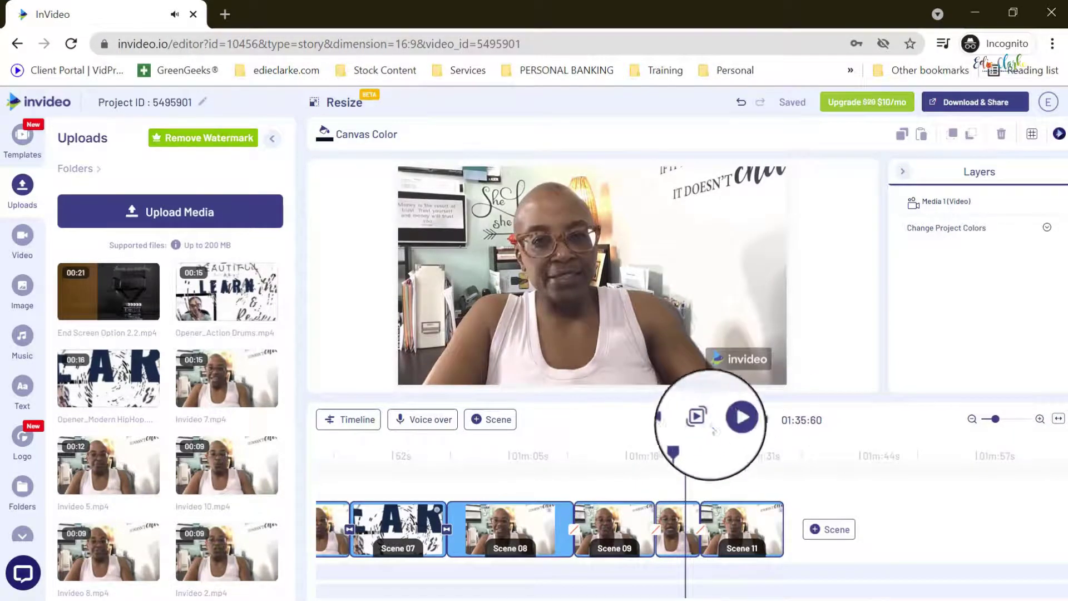
{"action": "left_click", "coordinate": [729, 420]}
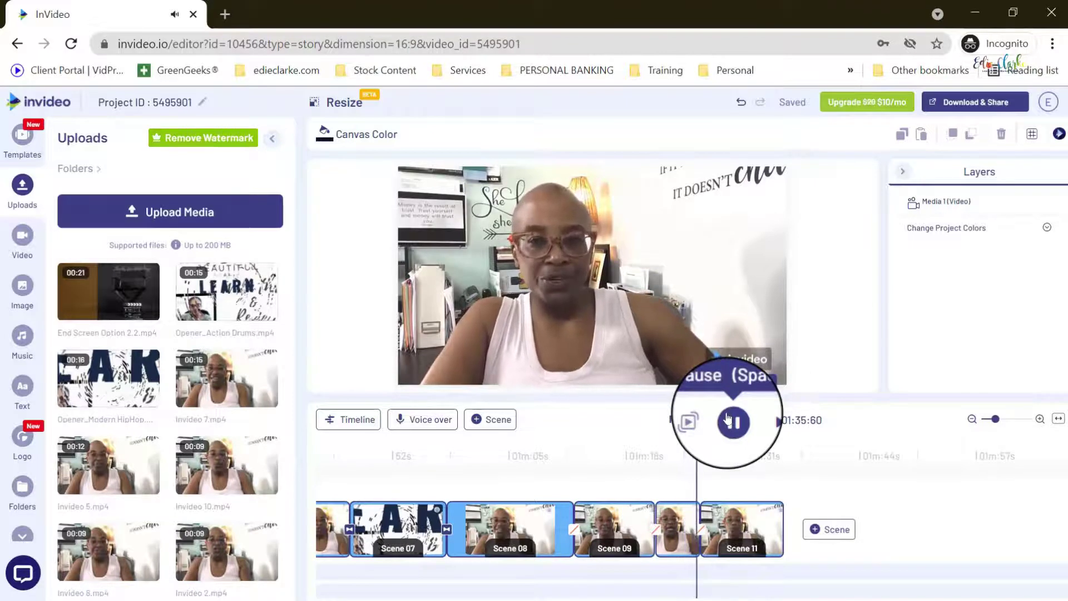
{"action": "left_click", "coordinate": [730, 421]}
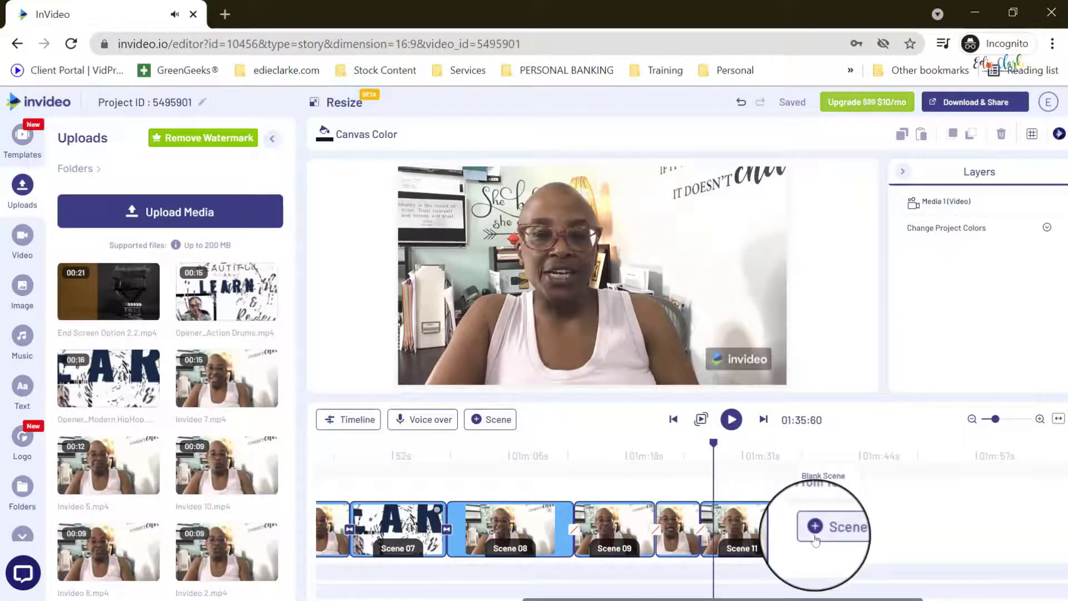
- Add a blank scene at the end of the video and move it between scene 10 and the last clip
{"action": "left_click", "coordinate": [821, 477]}
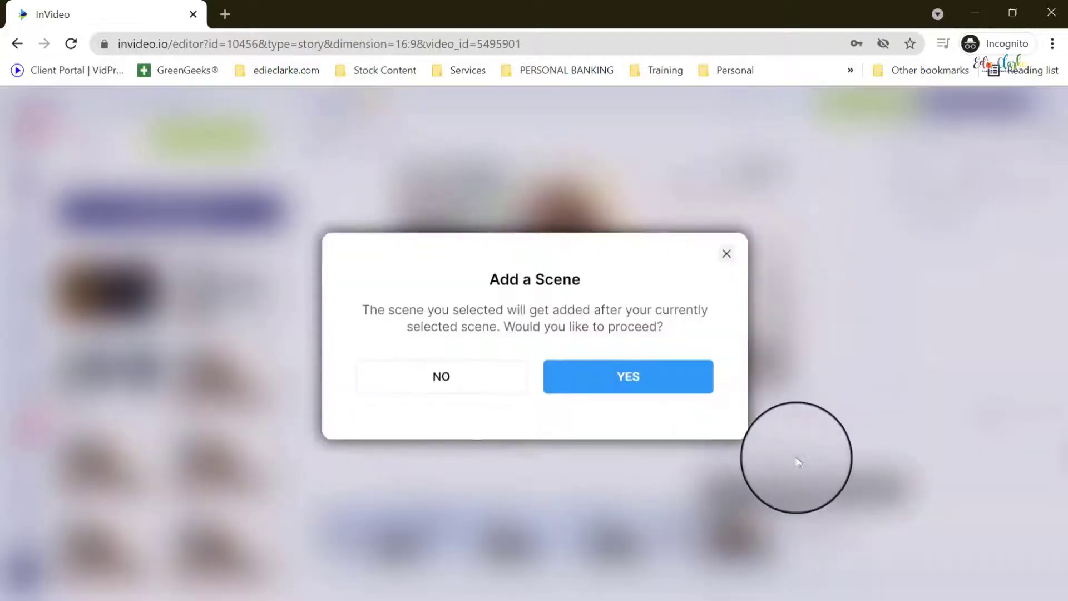
{"action": "left_click", "coordinate": [634, 391]}
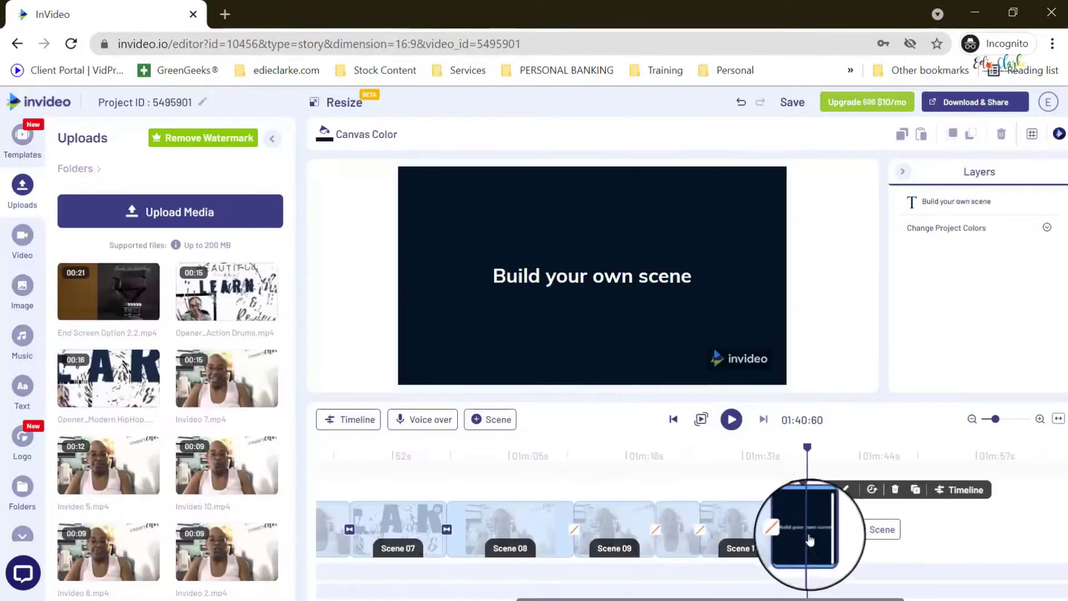
{"action": "left_click_drag", "start_coordinate": [806, 525], "coordinate": [883, 508]}
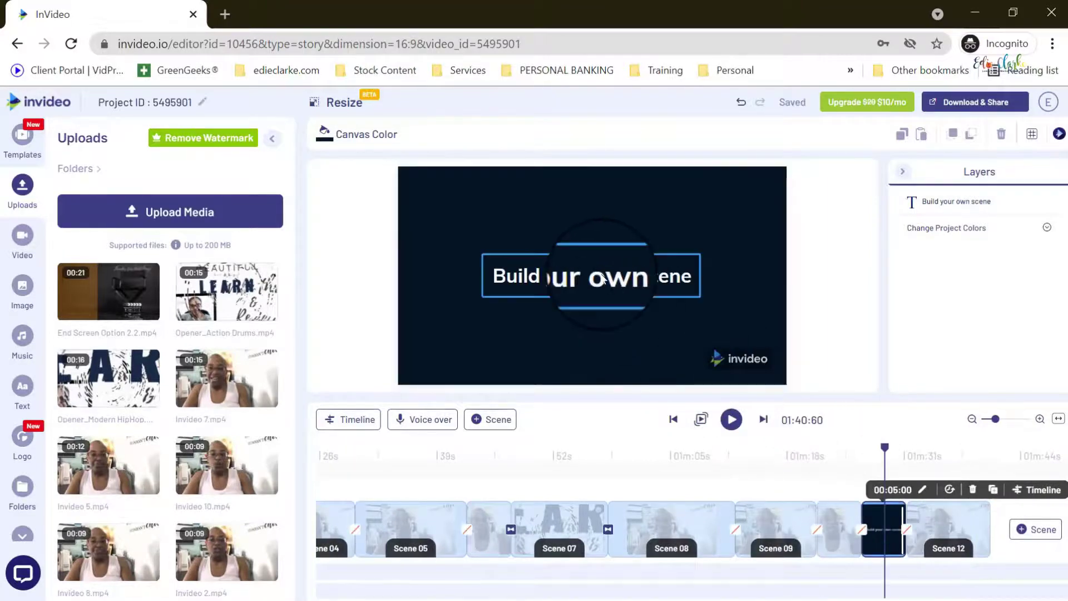
- Replace the blank scene's text with "Insert Screen Recording Here" and lengthen the scene to 00:23:35
{"action": "left_click", "coordinate": [604, 274]}
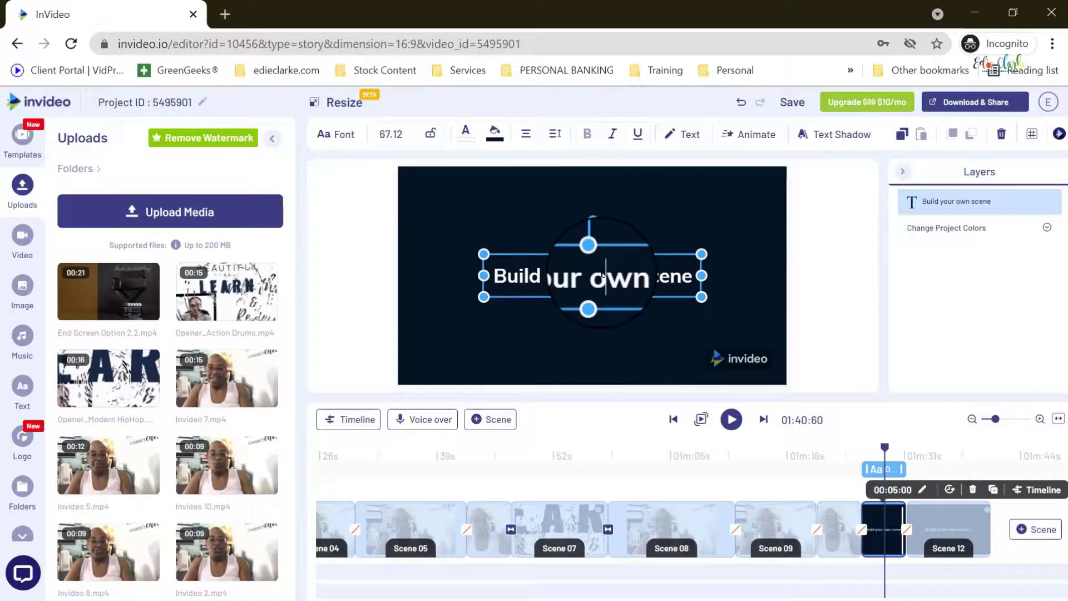
{"action": "type", "text": "Insert Sc"}
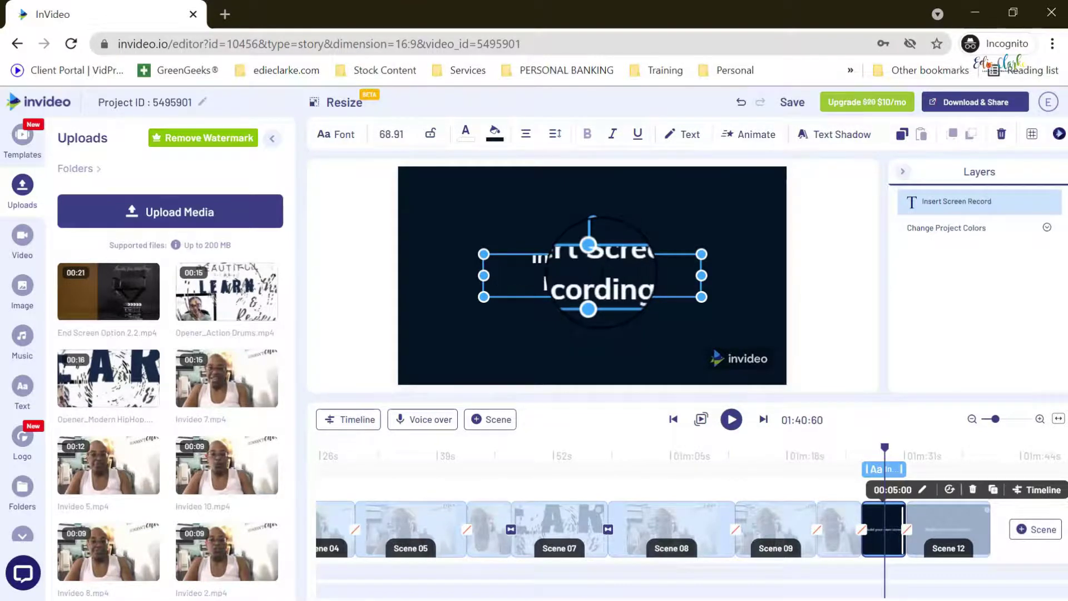
{"action": "type", "text": "re"}
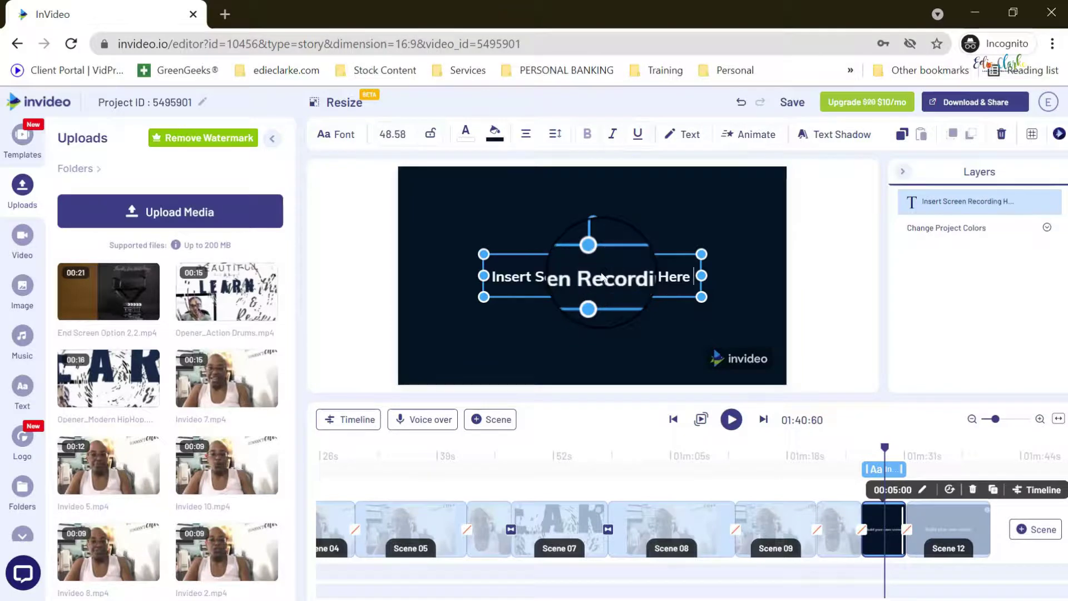
{"action": "left_click_drag", "start_coordinate": [905, 529], "coordinate": [1065, 521]}
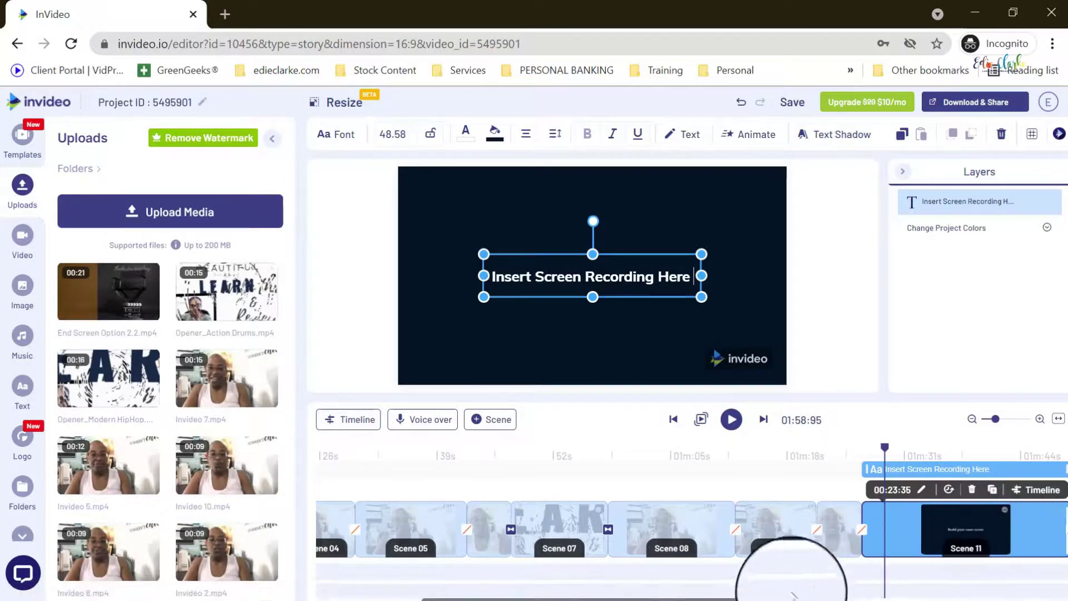
- Browse the transitions for the cut between scenes 11 and 12 and apply Film Roll In Down
{"action": "left_click_drag", "start_coordinate": [757, 599], "coordinate": [926, 599]}
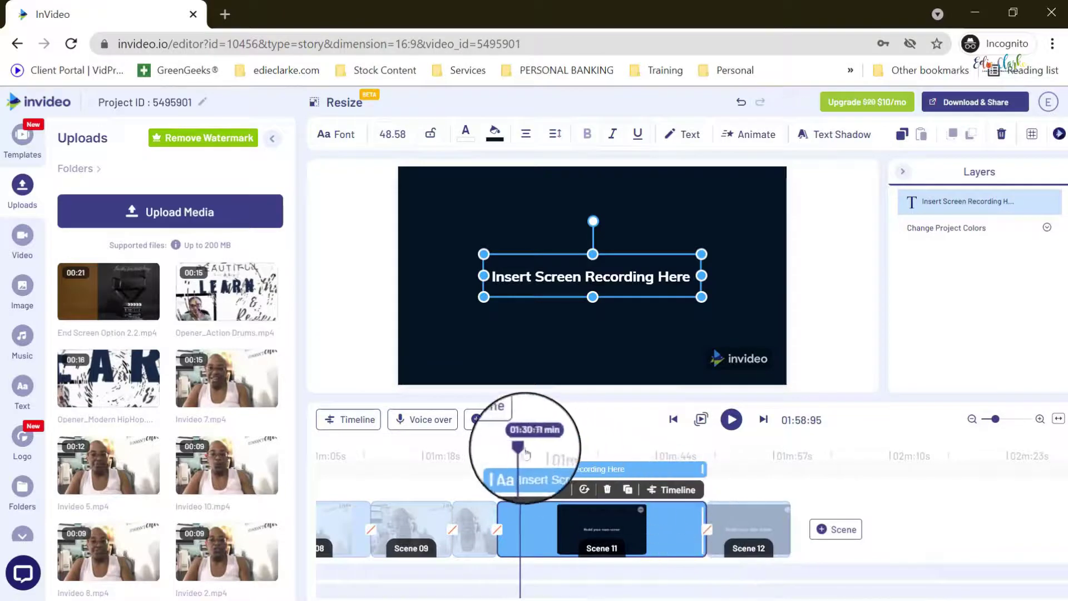
{"action": "left_click_drag", "start_coordinate": [519, 424], "coordinate": [699, 466]}
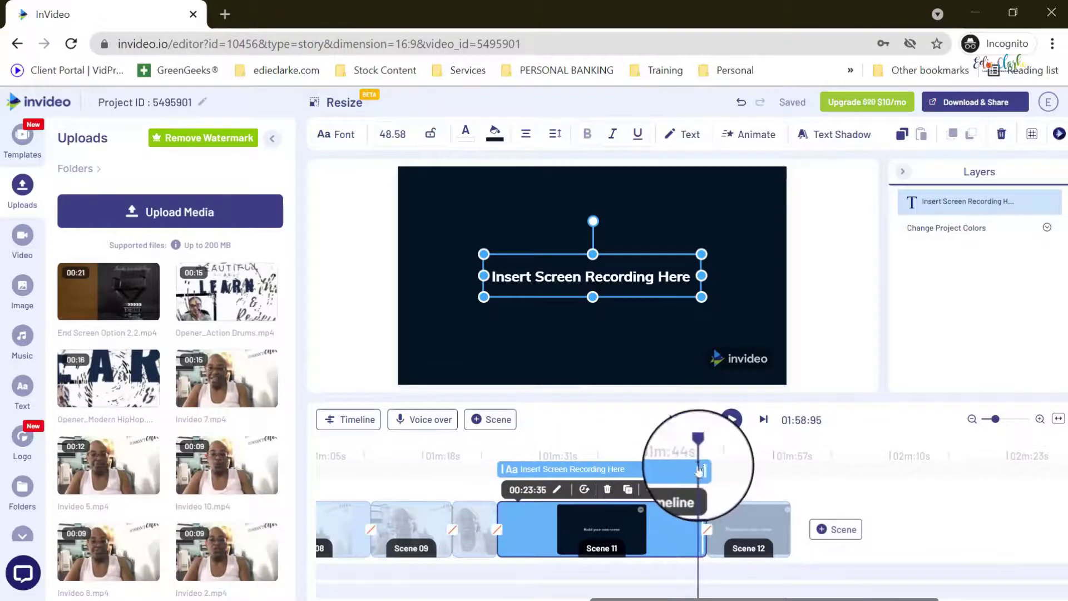
{"action": "left_click", "coordinate": [707, 531]}
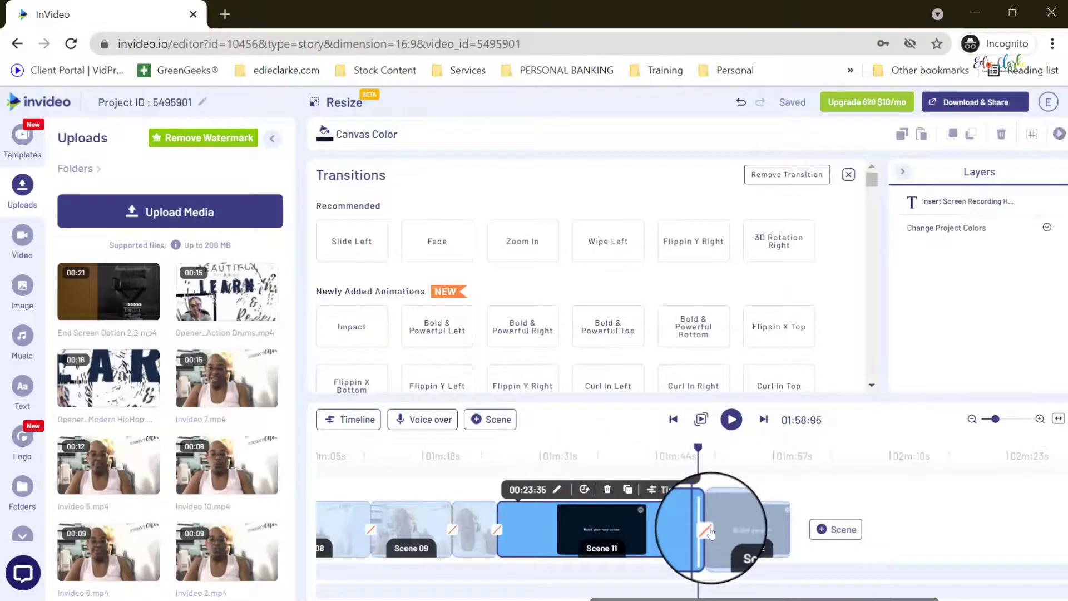
{"action": "scroll", "coordinate": [634, 309], "scroll_direction": "down", "scroll_amount": 2}
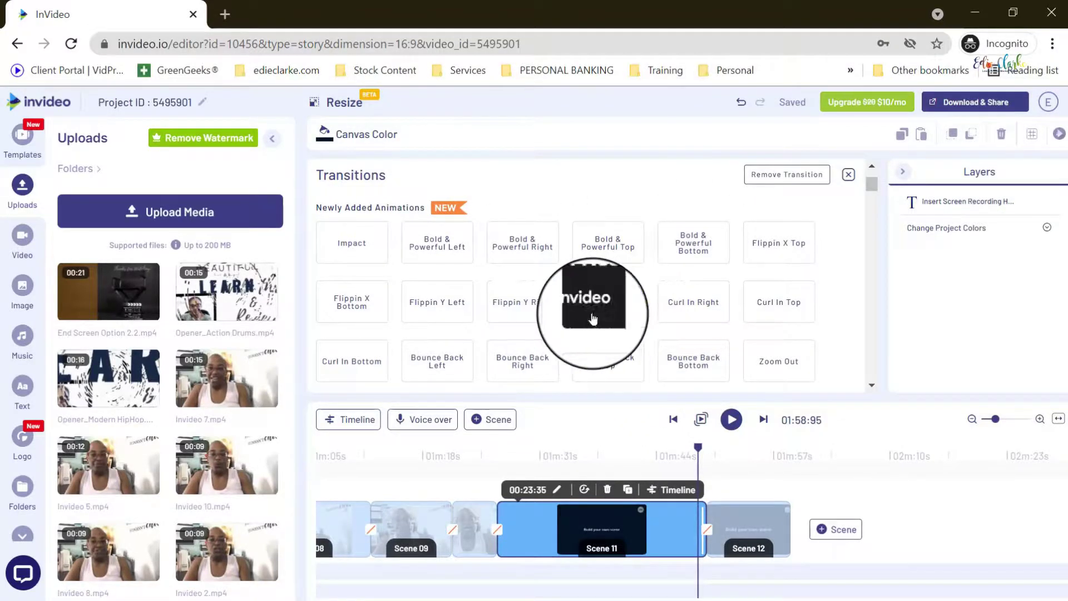
{"action": "scroll", "coordinate": [660, 328], "scroll_direction": "down", "scroll_amount": 3}
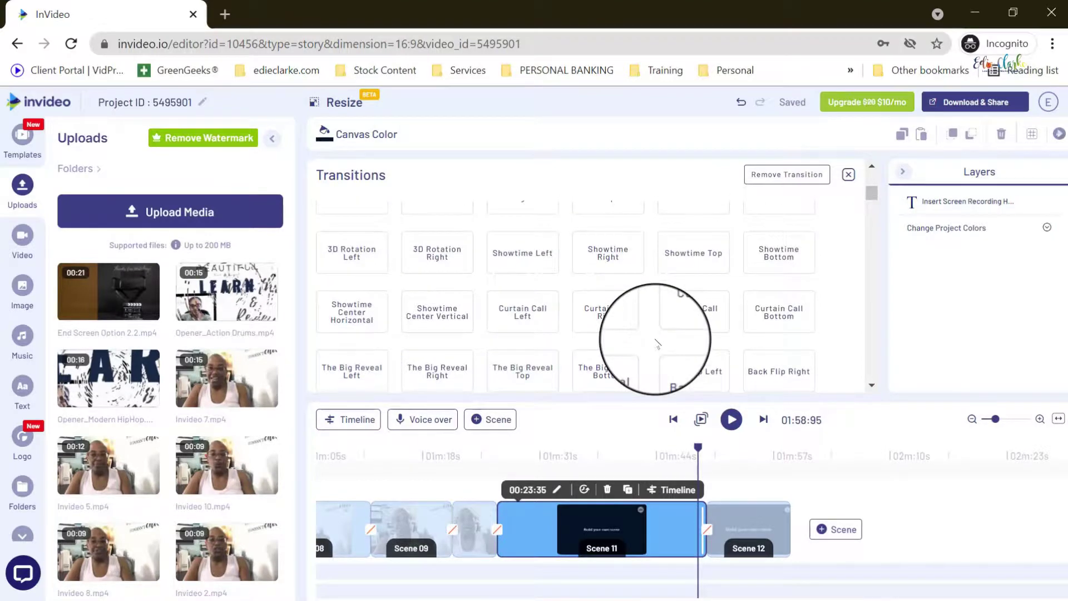
{"action": "scroll", "coordinate": [656, 342], "scroll_direction": "down", "scroll_amount": 1}
{"action": "scroll", "coordinate": [658, 343], "scroll_direction": "down", "scroll_amount": 1}
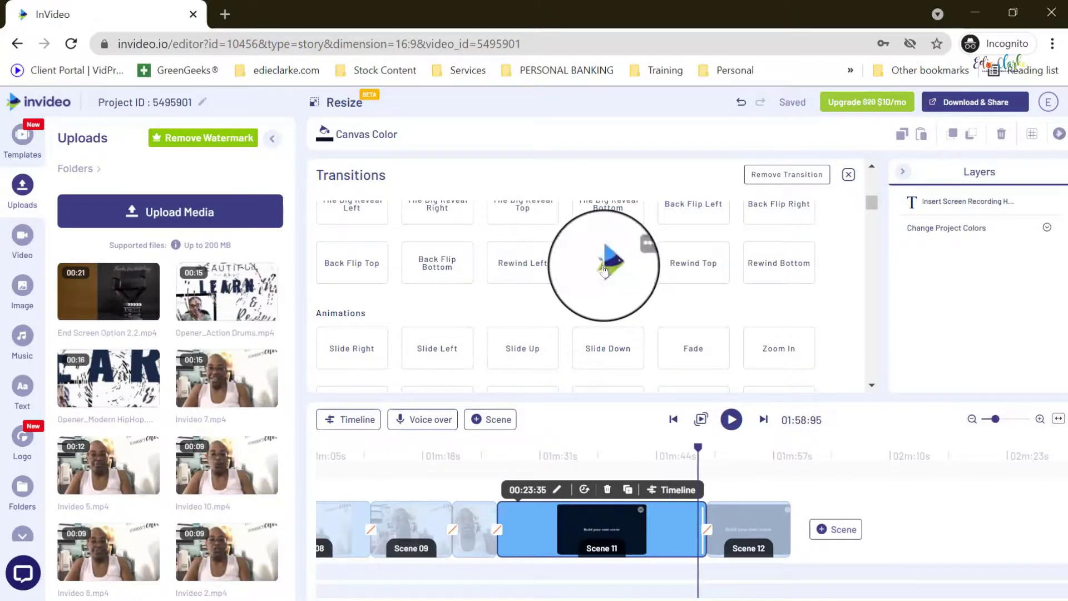
{"action": "scroll", "coordinate": [606, 270], "scroll_direction": "down", "scroll_amount": 2}
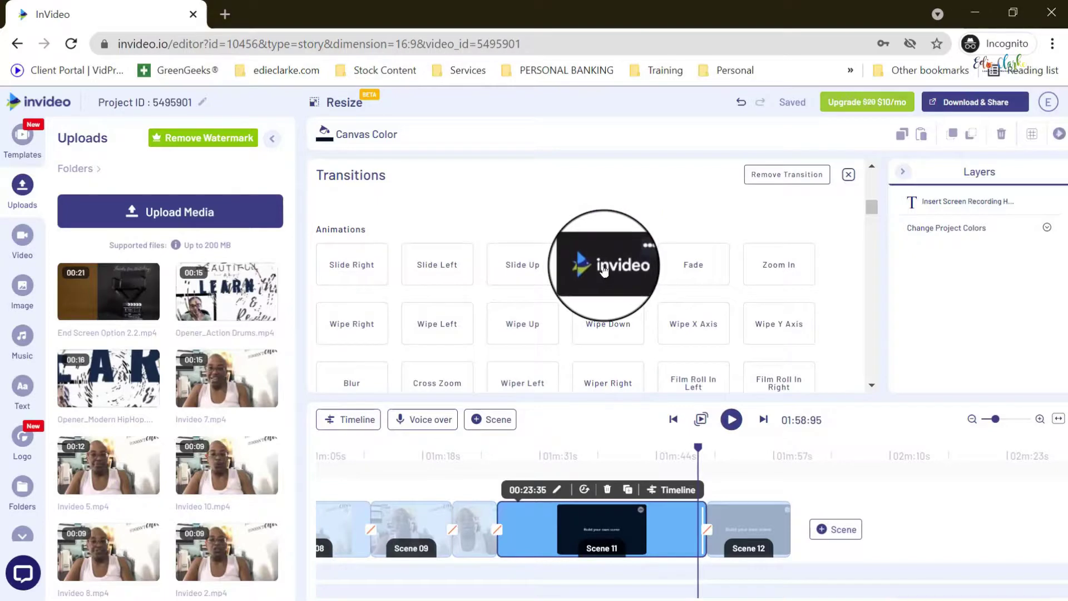
{"action": "scroll", "coordinate": [600, 272], "scroll_direction": "down", "scroll_amount": 2}
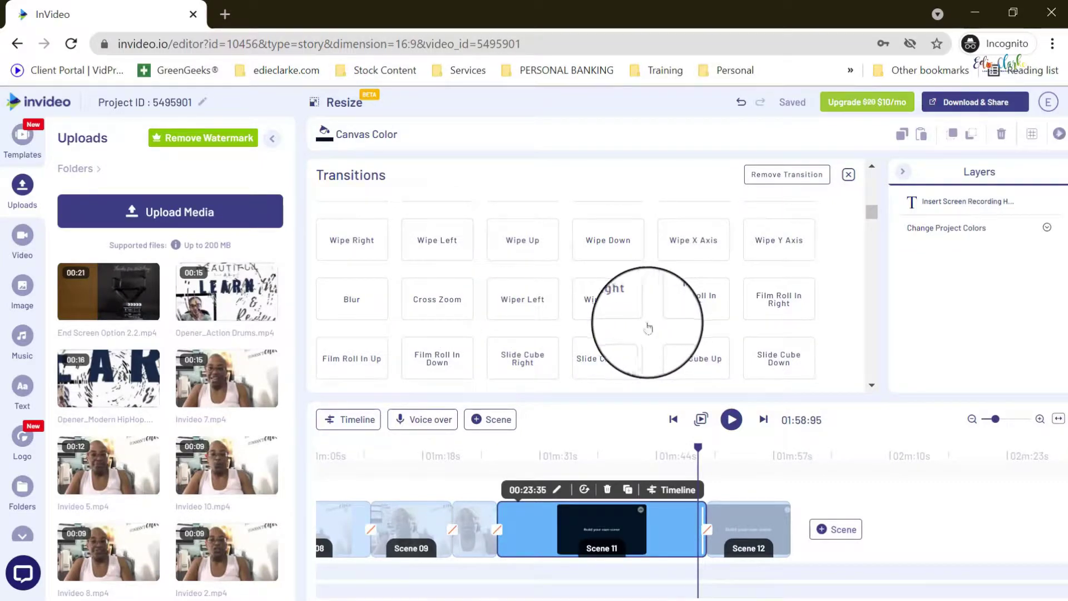
{"action": "mouse_move", "coordinate": [440, 355]}
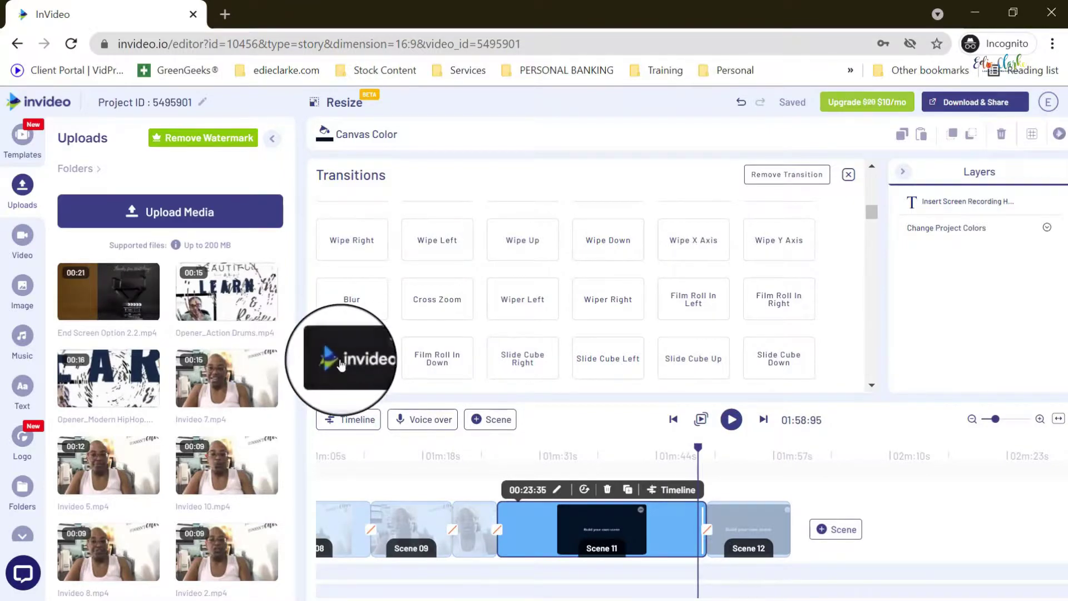
{"action": "left_click", "coordinate": [441, 365]}
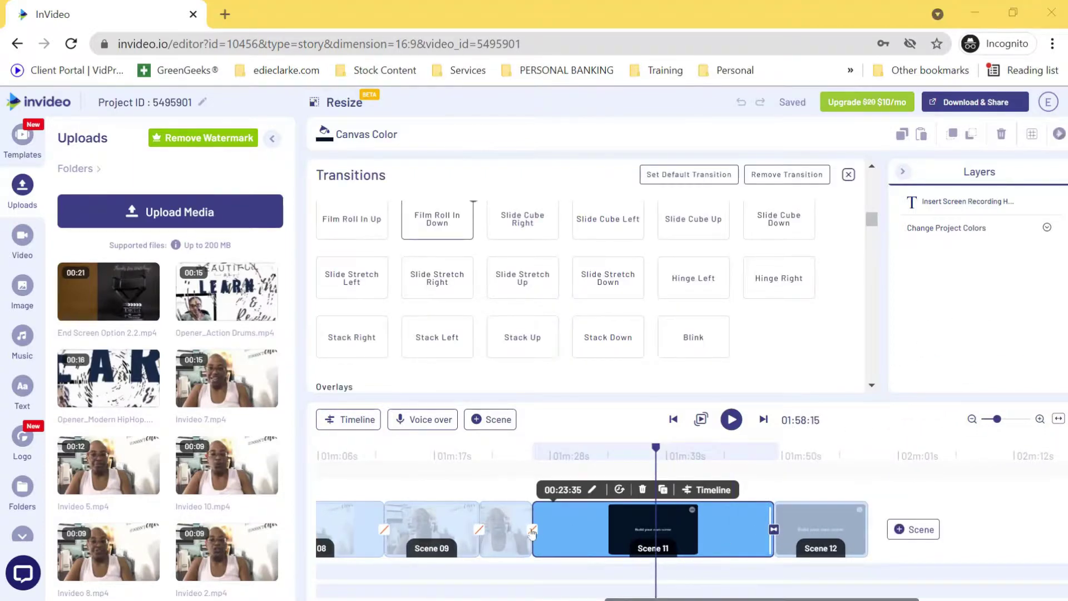
- Apply the Film Roll In Down transition between scene 10 and the placeholder scene 11
{"action": "left_click", "coordinate": [532, 529]}
{"action": "left_click", "coordinate": [533, 531]}
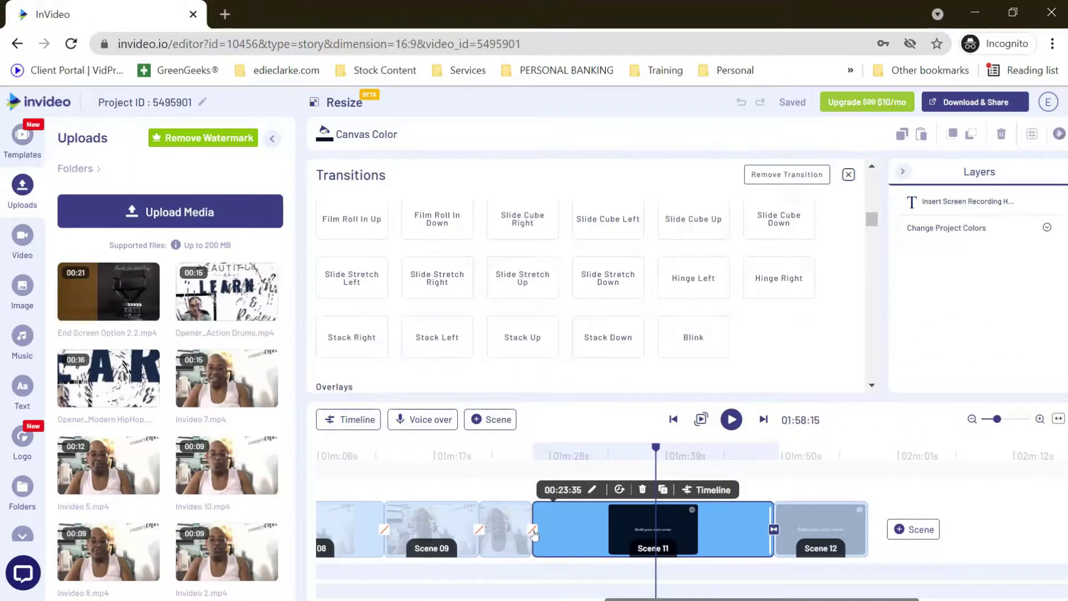
{"action": "left_click", "coordinate": [445, 232]}
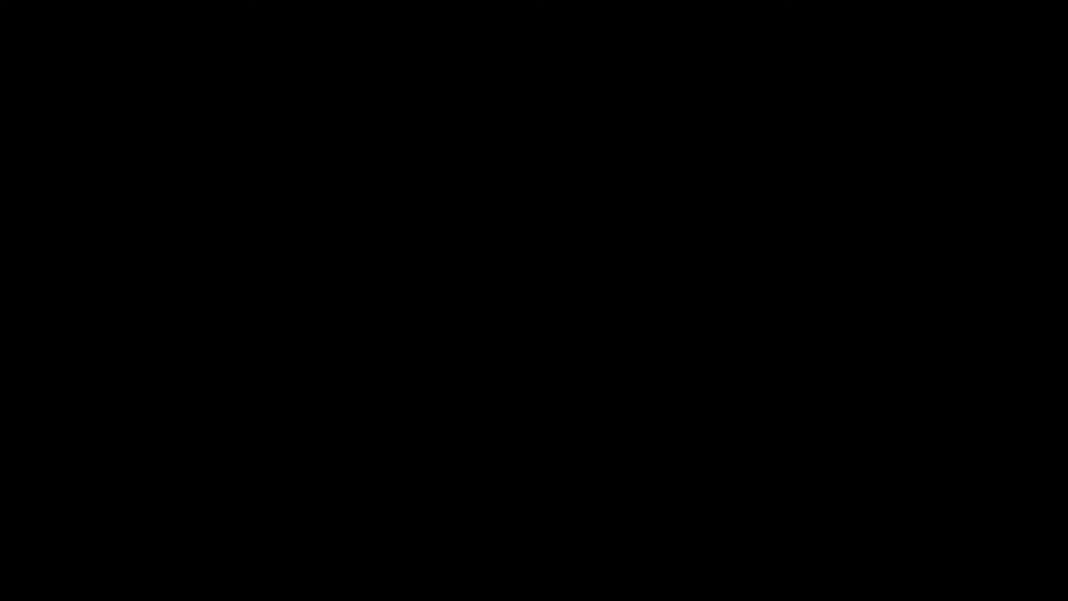